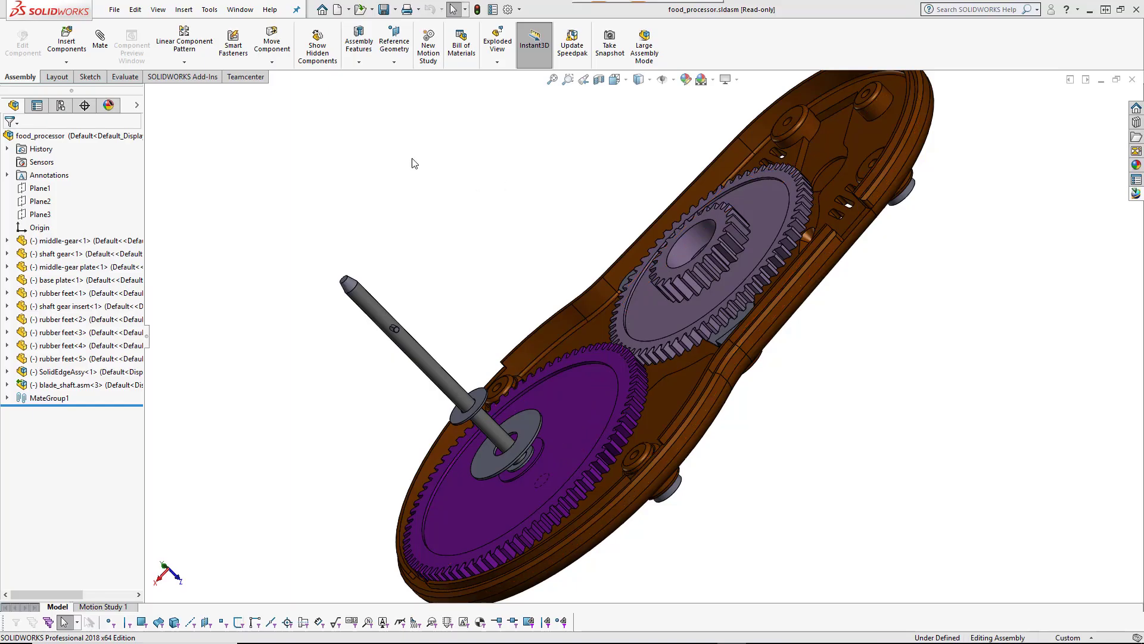
Review the add-ins settings in SOLIDWORKS options, then close them.
{"action": "left_click", "coordinate": [209, 9]}
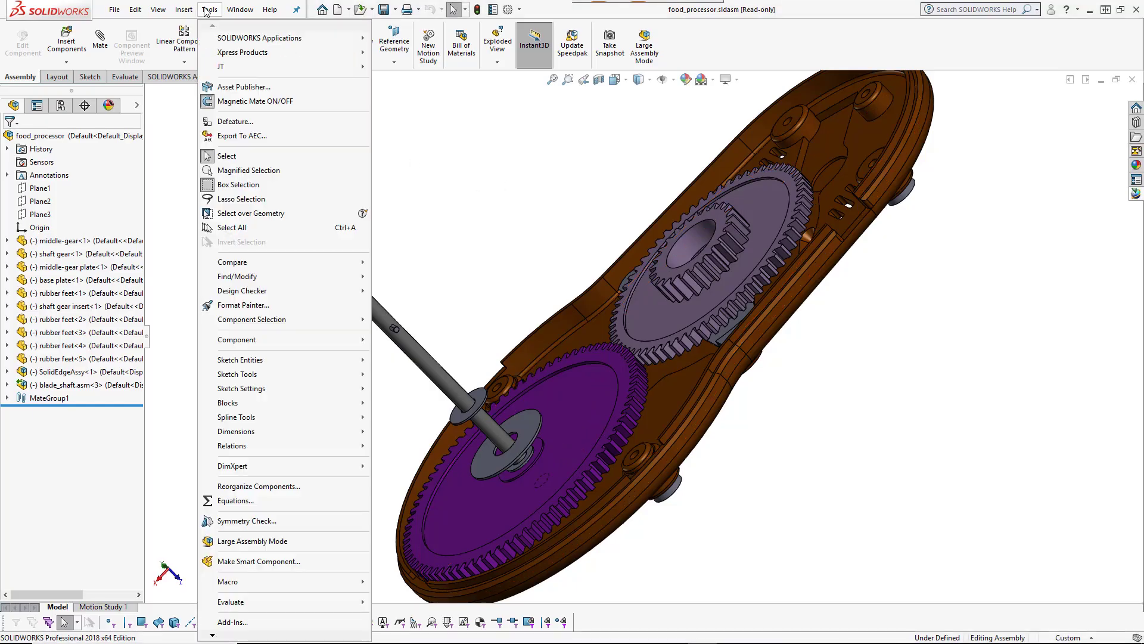
{"action": "left_click", "coordinate": [280, 621]}
{"action": "scroll", "coordinate": [528, 417], "scroll_direction": "down", "scroll_amount": 2}
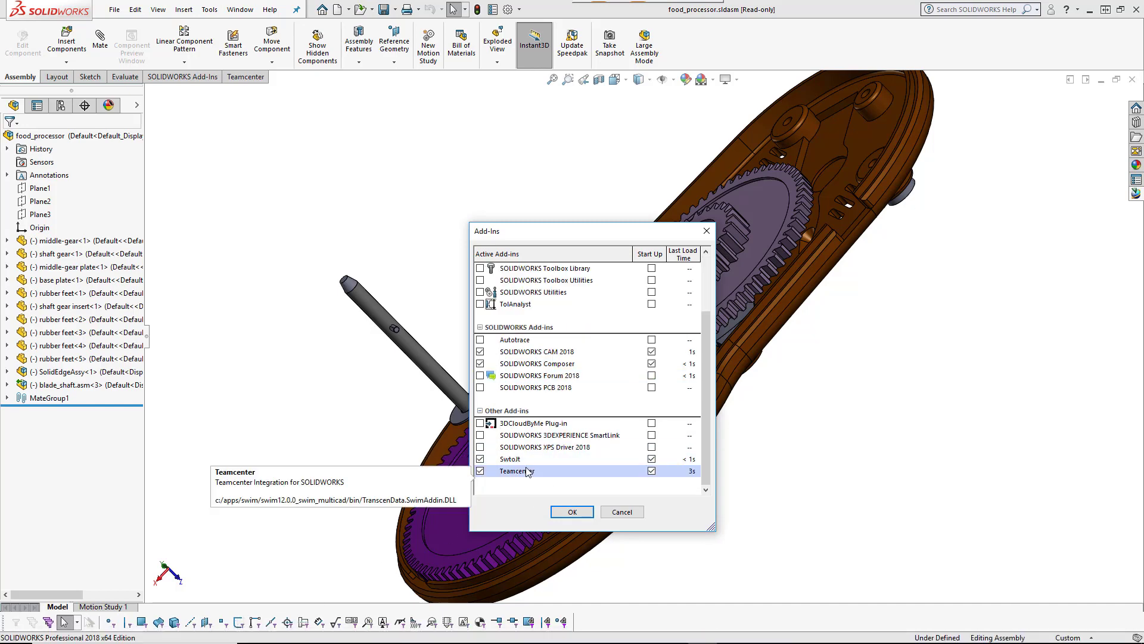
{"action": "left_click", "coordinate": [572, 512]}
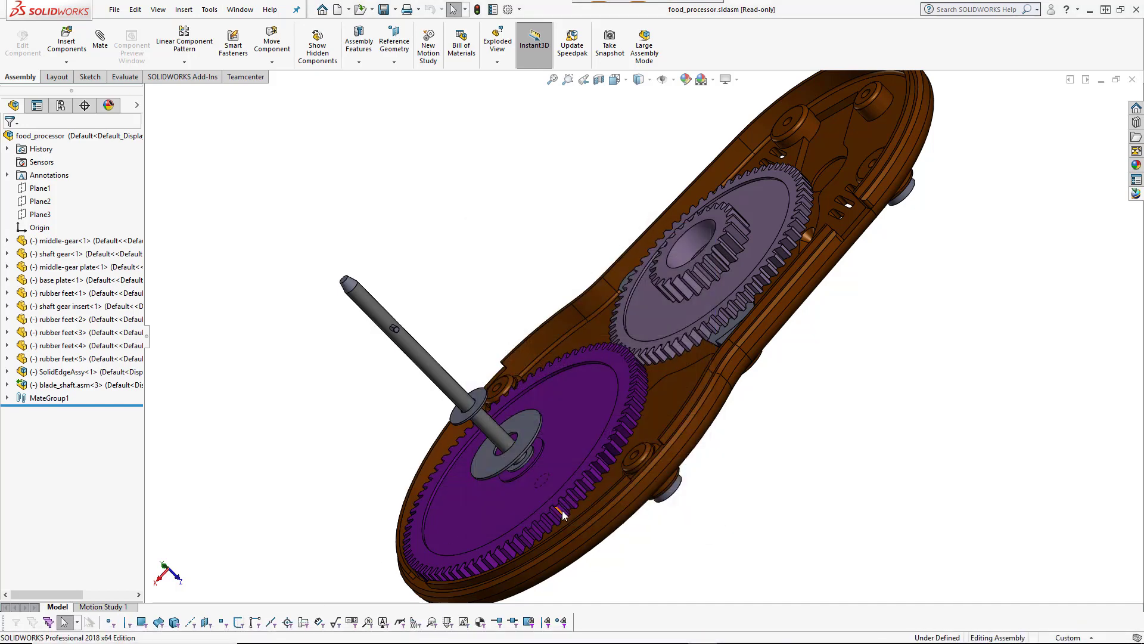
List the c:\swimexport folder in the Teamcenter pane, sorted by Object, toggling checked and modified filters.
{"action": "left_click", "coordinate": [1136, 194]}
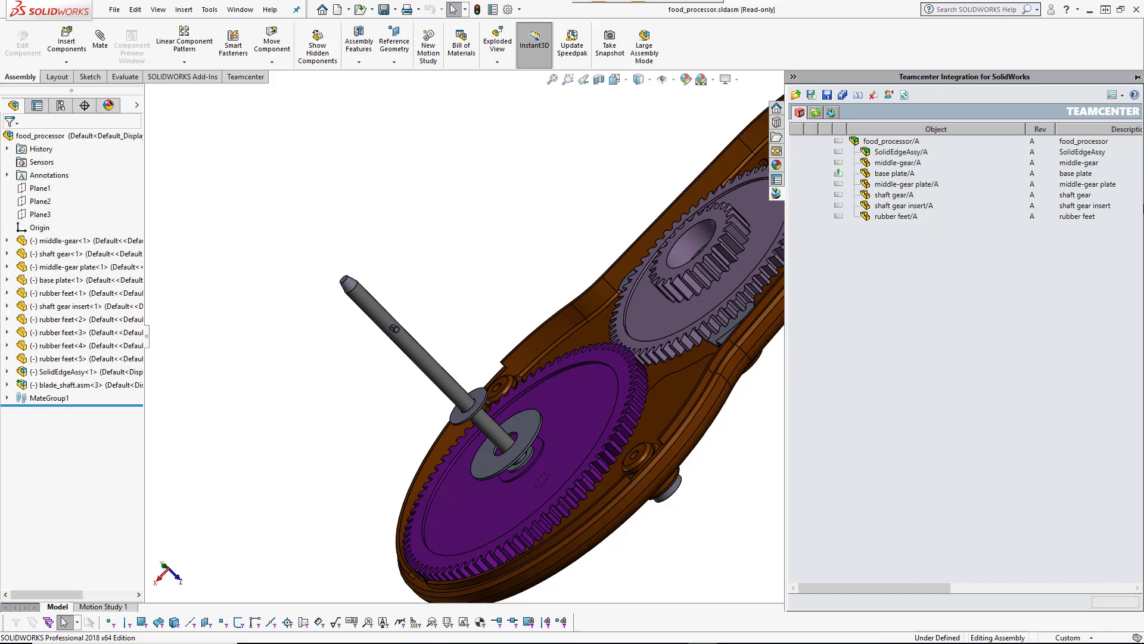
{"action": "left_click", "coordinate": [816, 113]}
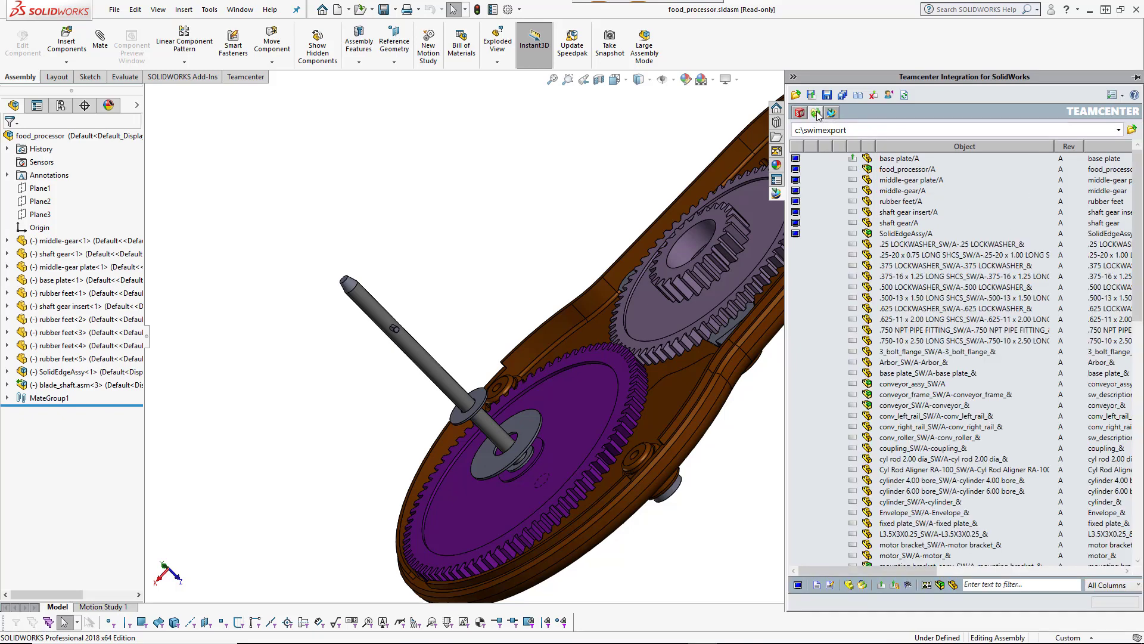
{"action": "left_click", "coordinate": [1113, 147]}
{"action": "left_click", "coordinate": [965, 147]}
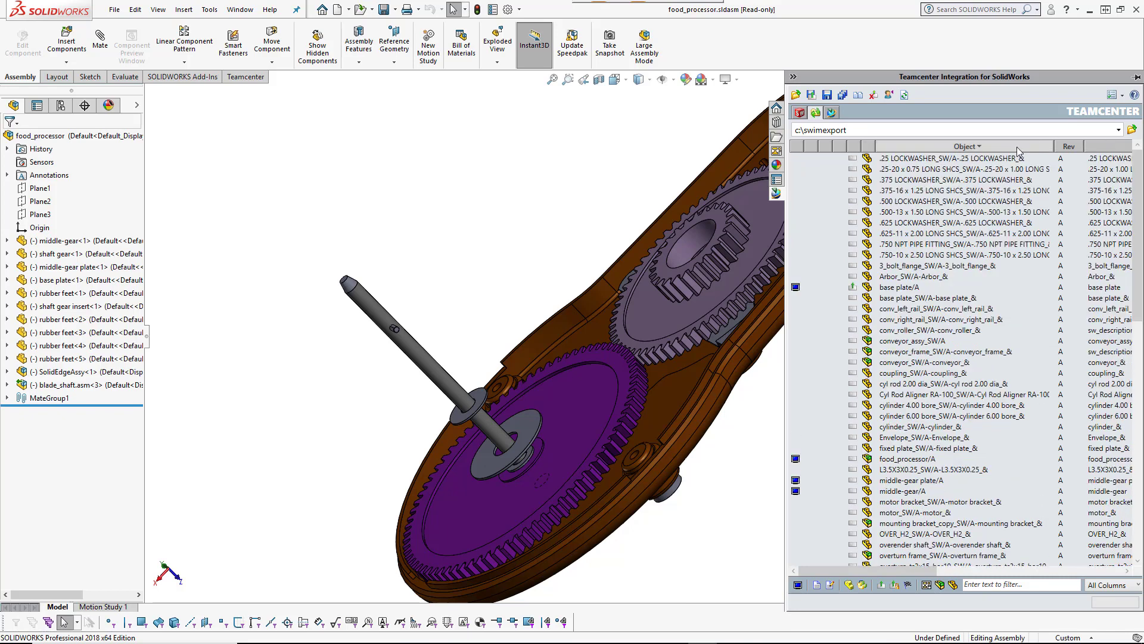
{"action": "left_click", "coordinate": [797, 585]}
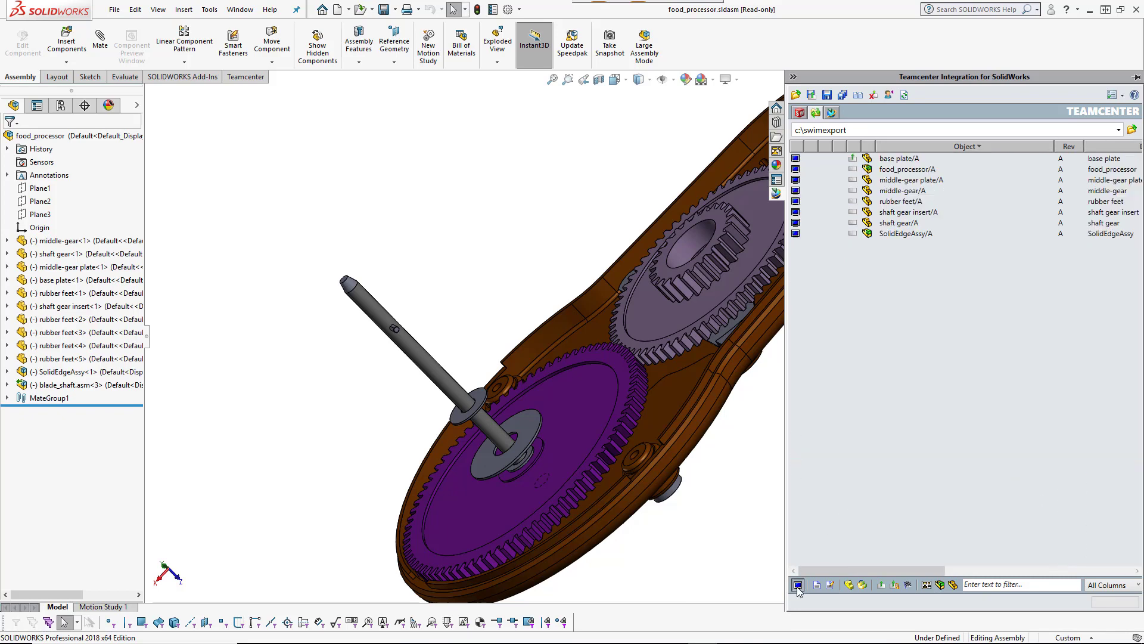
{"action": "left_click", "coordinate": [881, 585]}
{"action": "left_click", "coordinate": [881, 585]}
{"action": "left_click", "coordinate": [798, 585]}
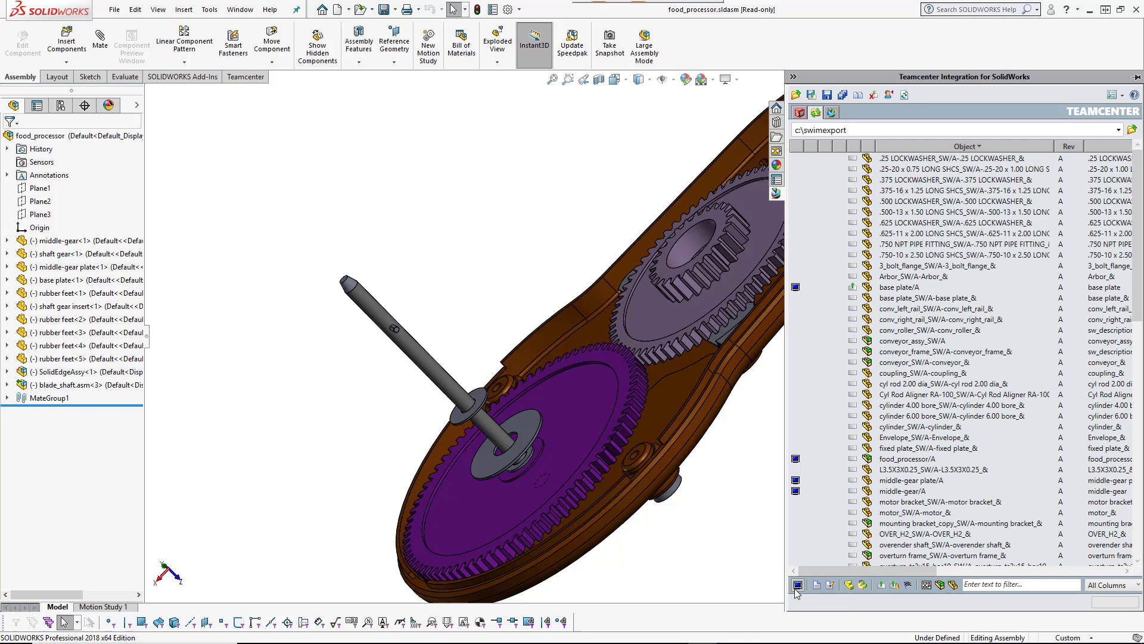
Load Active Workspace in the Teamcenter pane and briefly open, then close, its search.
{"action": "left_click", "coordinate": [832, 113]}
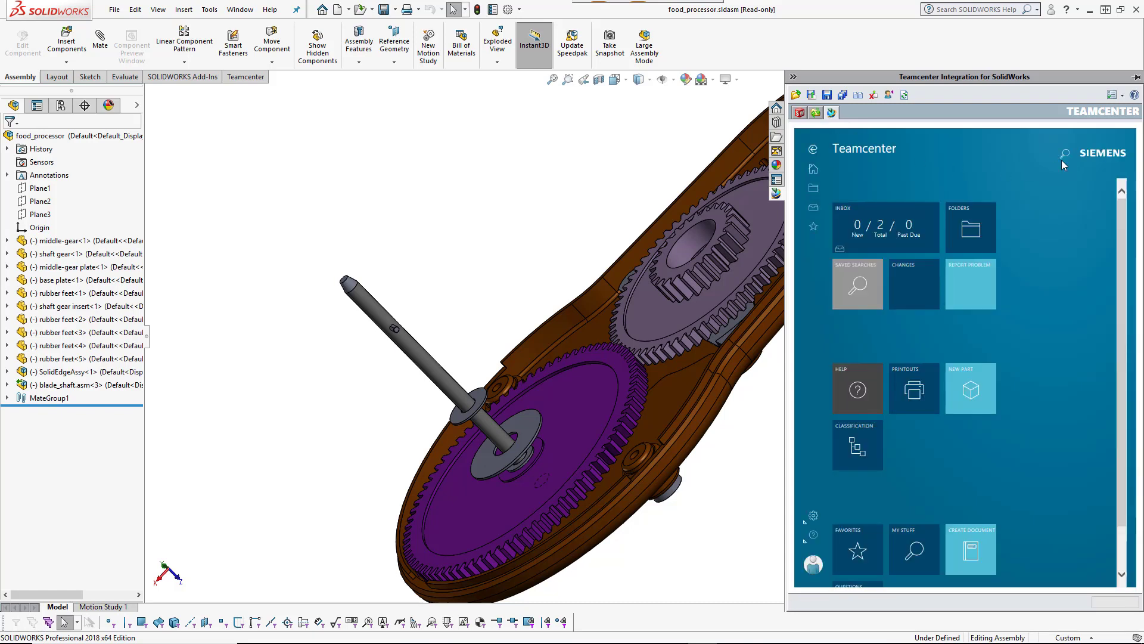
{"action": "left_click", "coordinate": [1066, 155]}
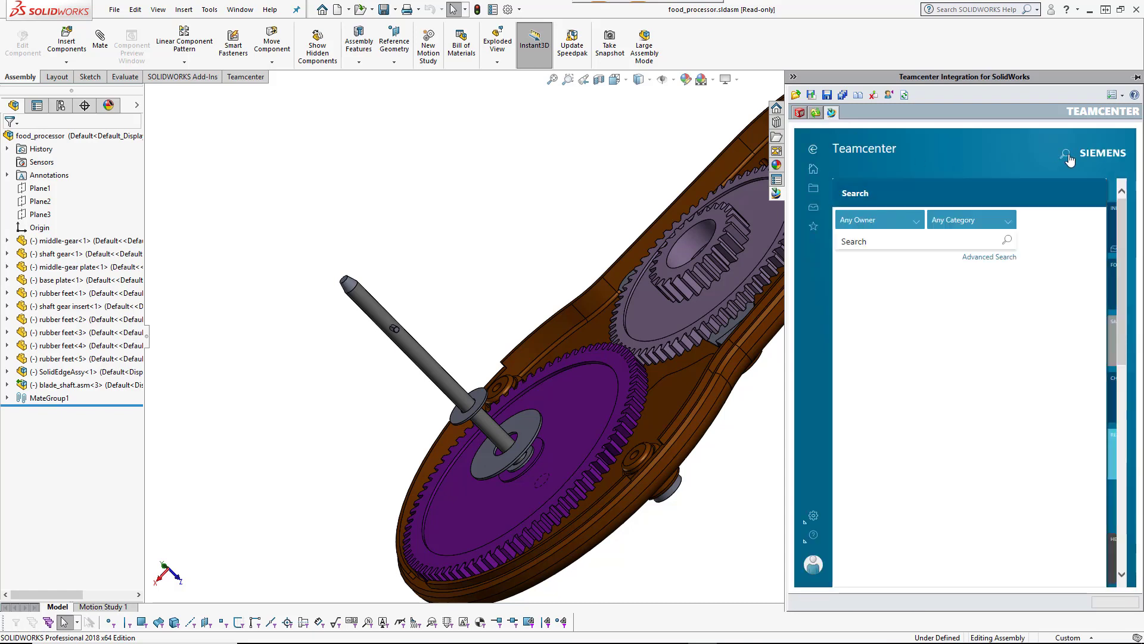
{"action": "left_click", "coordinate": [1083, 195]}
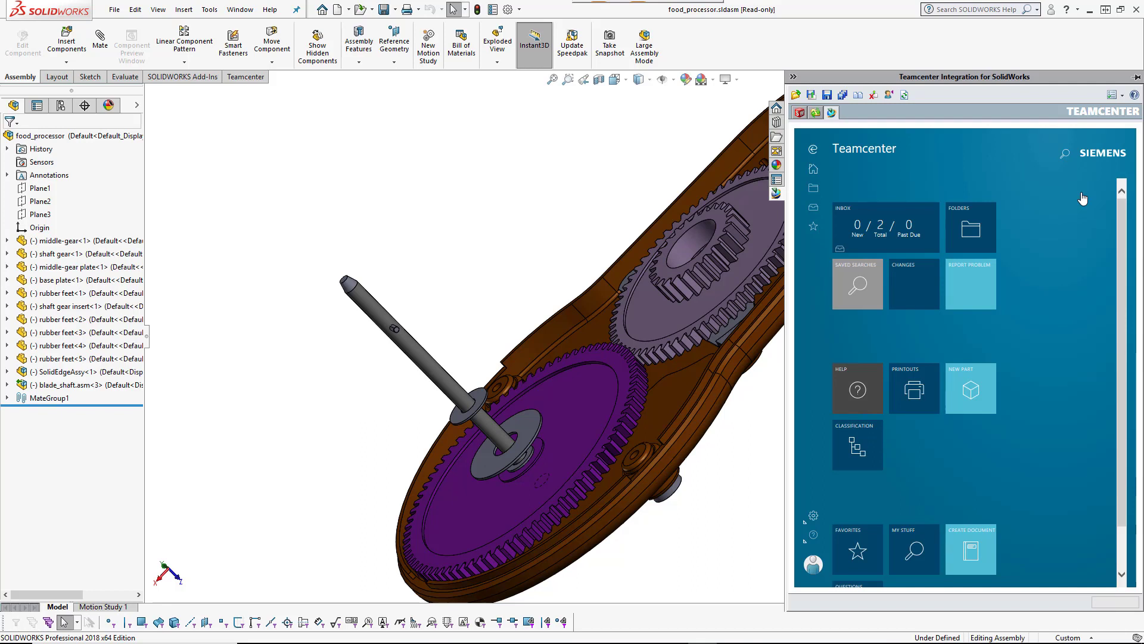
Bring up the Teamcenter Open dialog from the Teamcenter commands and cancel it without opening anything.
{"action": "left_click", "coordinate": [247, 77]}
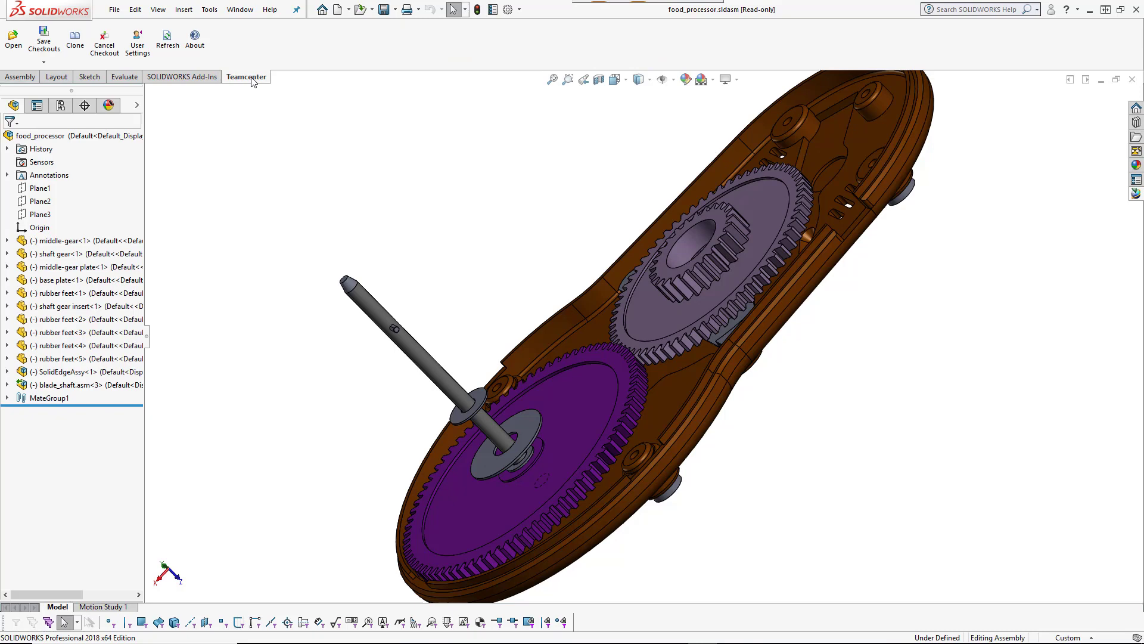
{"action": "left_click", "coordinate": [10, 39]}
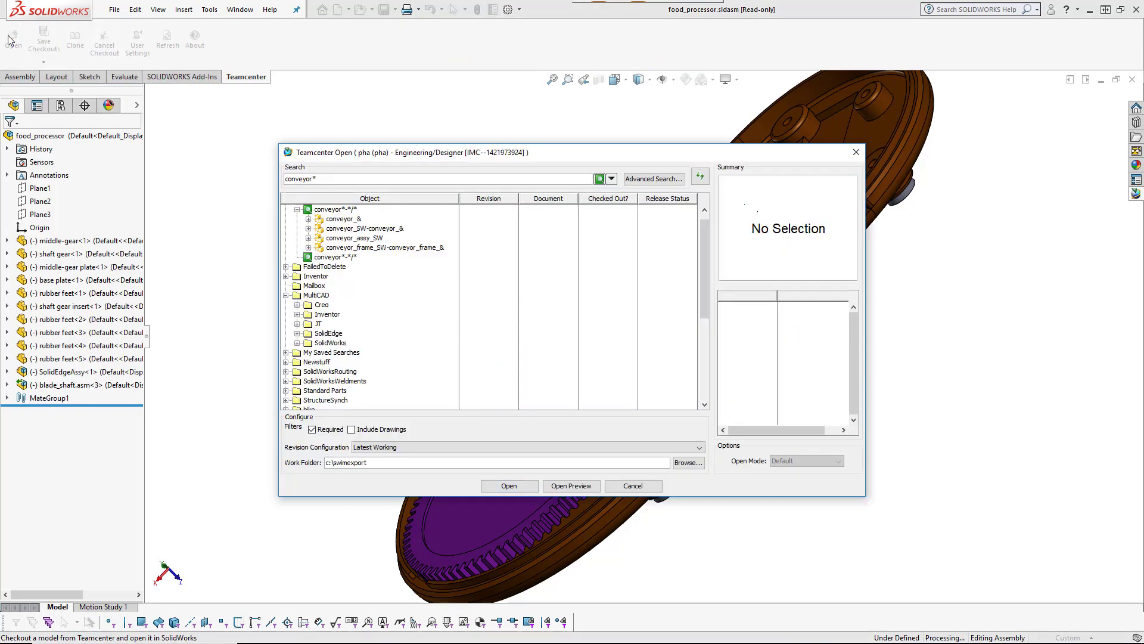
{"action": "left_click", "coordinate": [634, 486]}
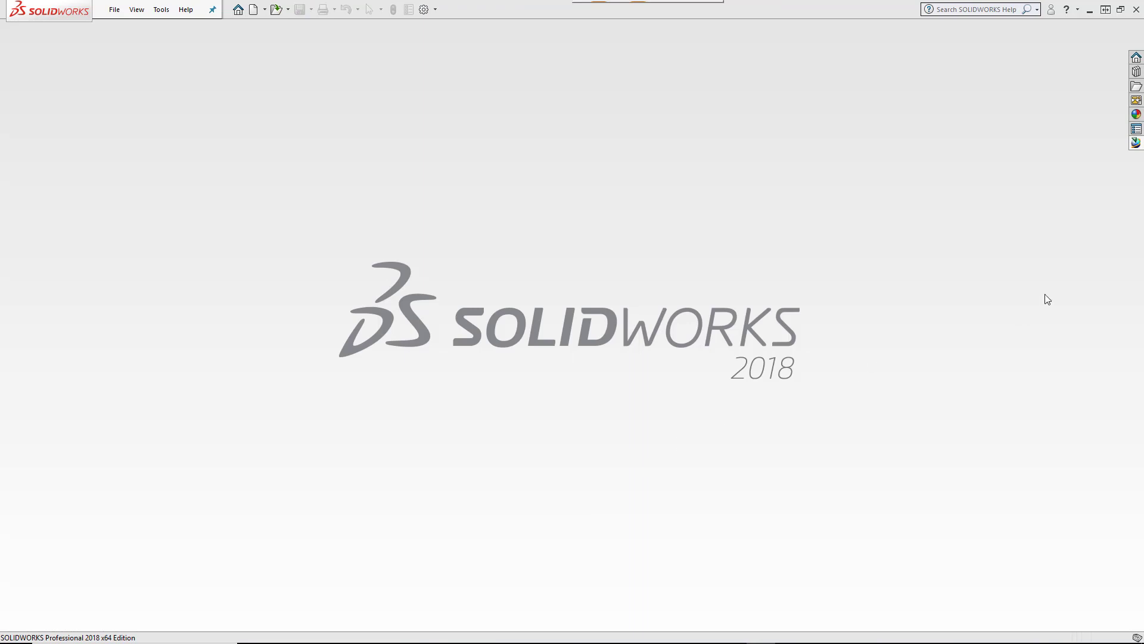
Open the mounting bracket_SW target of inbox task New Do Task 1 from Active Workspace.
{"action": "left_click", "coordinate": [1135, 144]}
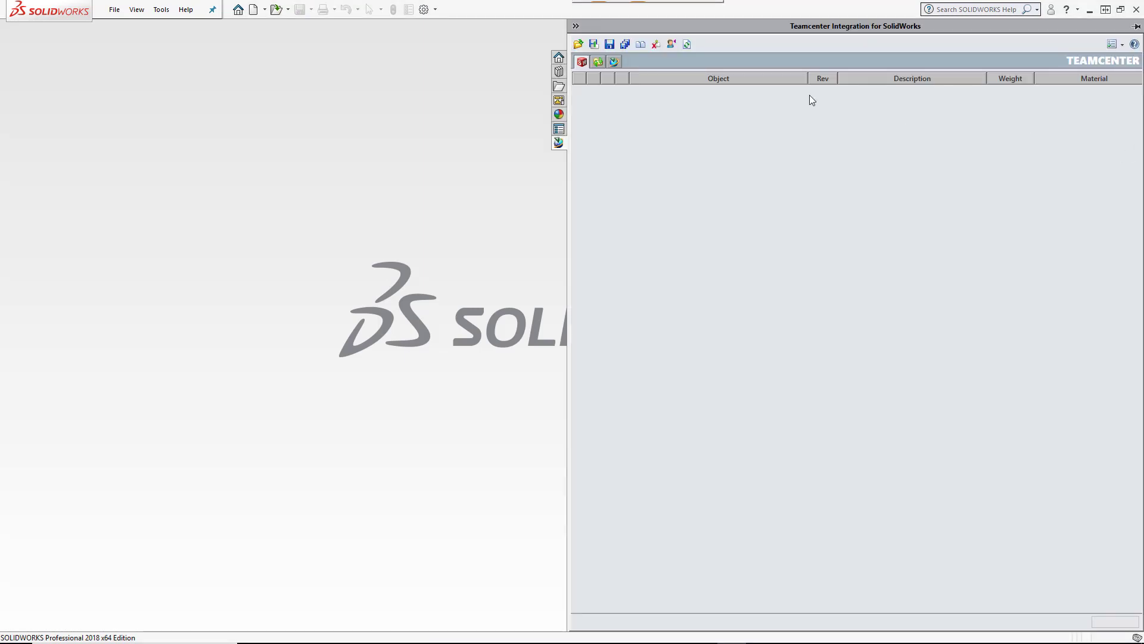
{"action": "left_click", "coordinate": [615, 61]}
{"action": "left_click", "coordinate": [689, 186]}
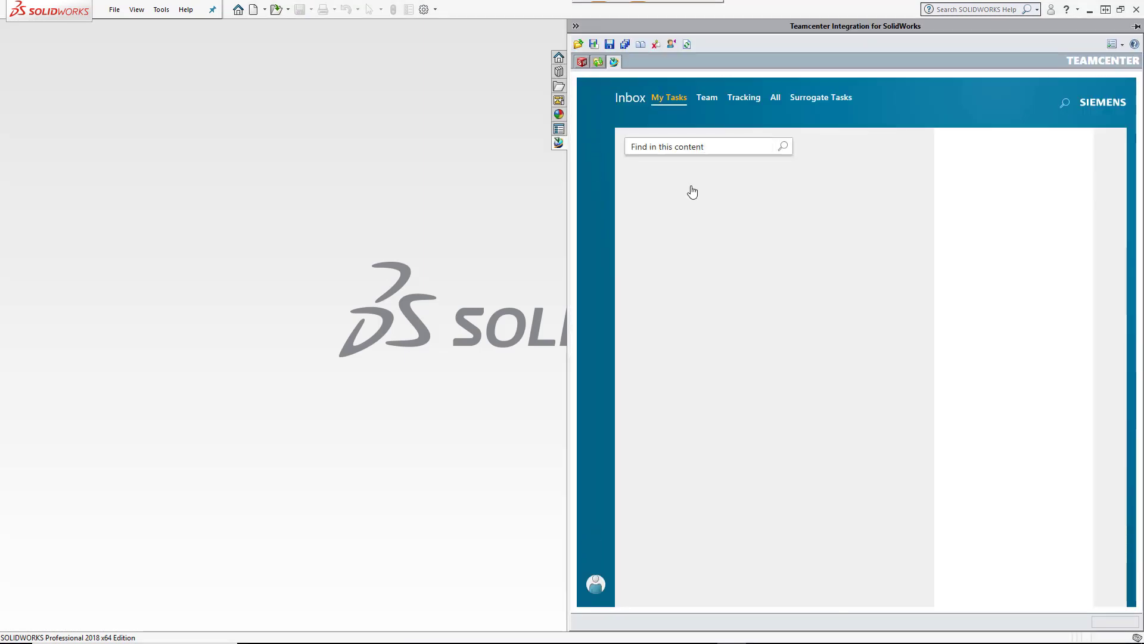
{"action": "left_click", "coordinate": [912, 204]}
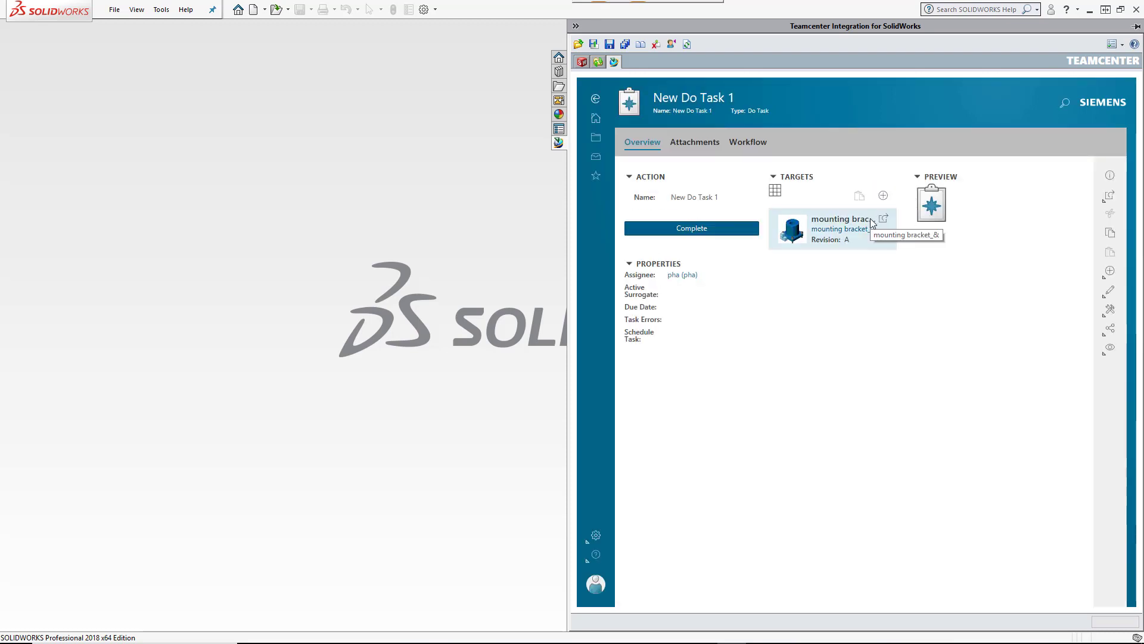
{"action": "left_click", "coordinate": [883, 219]}
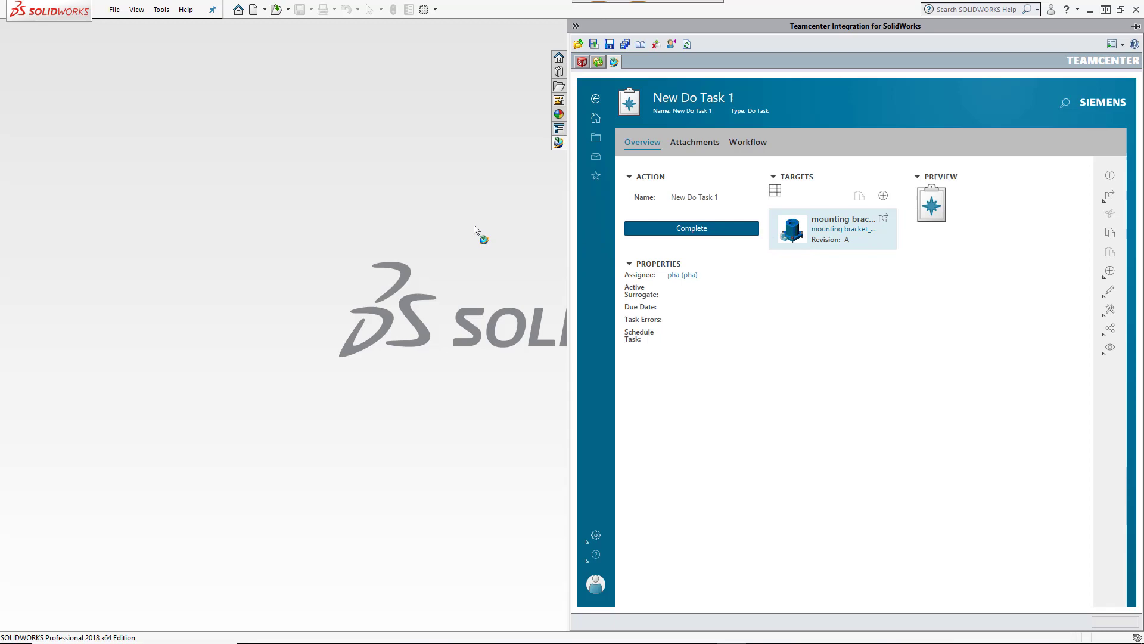
{"action": "left_click", "coordinate": [364, 198]}
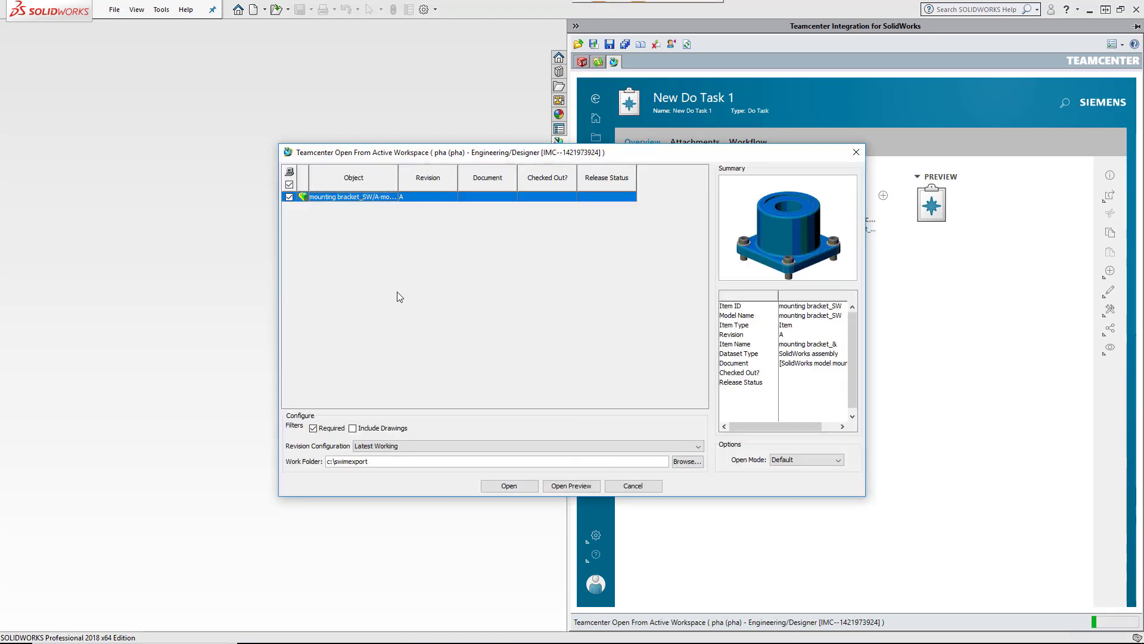
{"action": "left_click", "coordinate": [494, 485]}
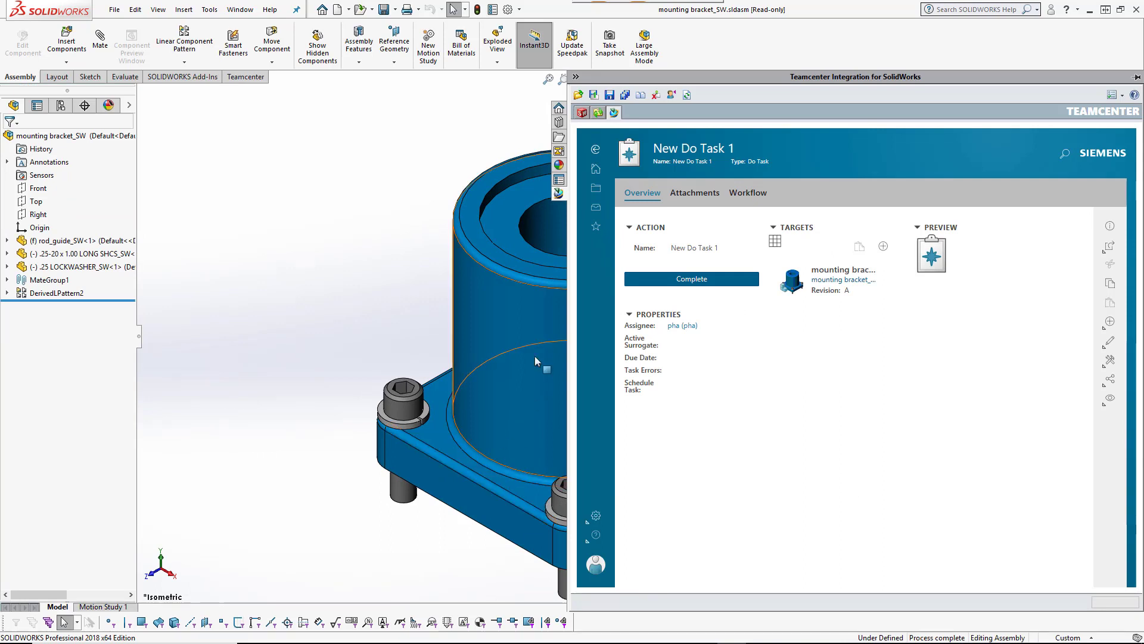
View the top-level mounting bracket_SW from the model structure in Active Workspace.
{"action": "left_click", "coordinate": [581, 113]}
{"action": "left_click", "coordinate": [674, 143]}
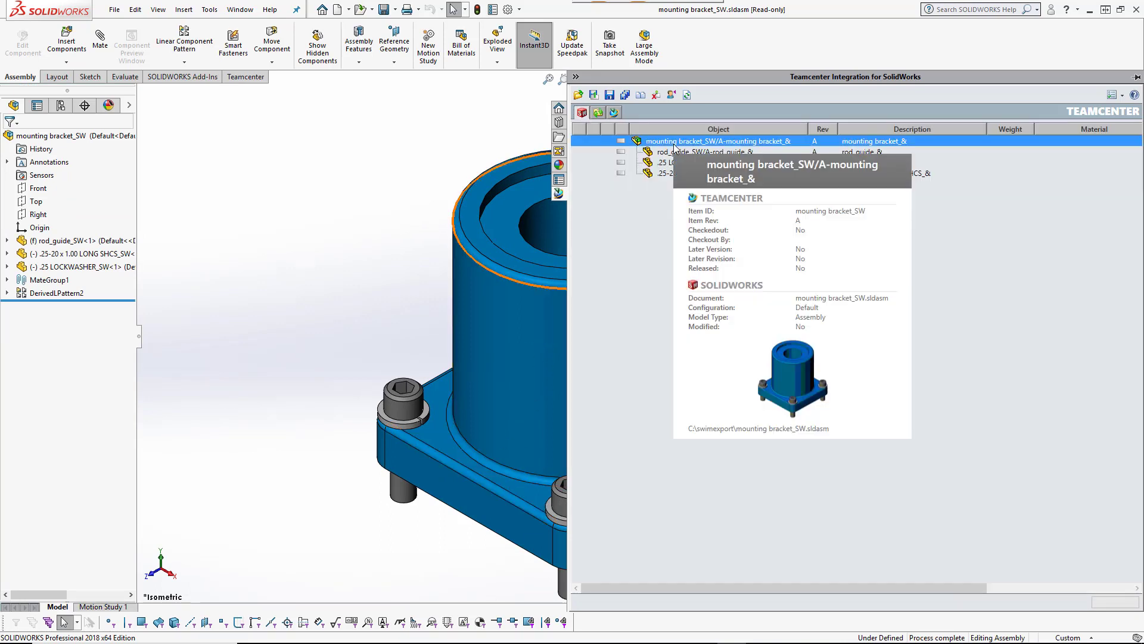
{"action": "right_click", "coordinate": [675, 148]}
{"action": "left_click", "coordinate": [704, 178]}
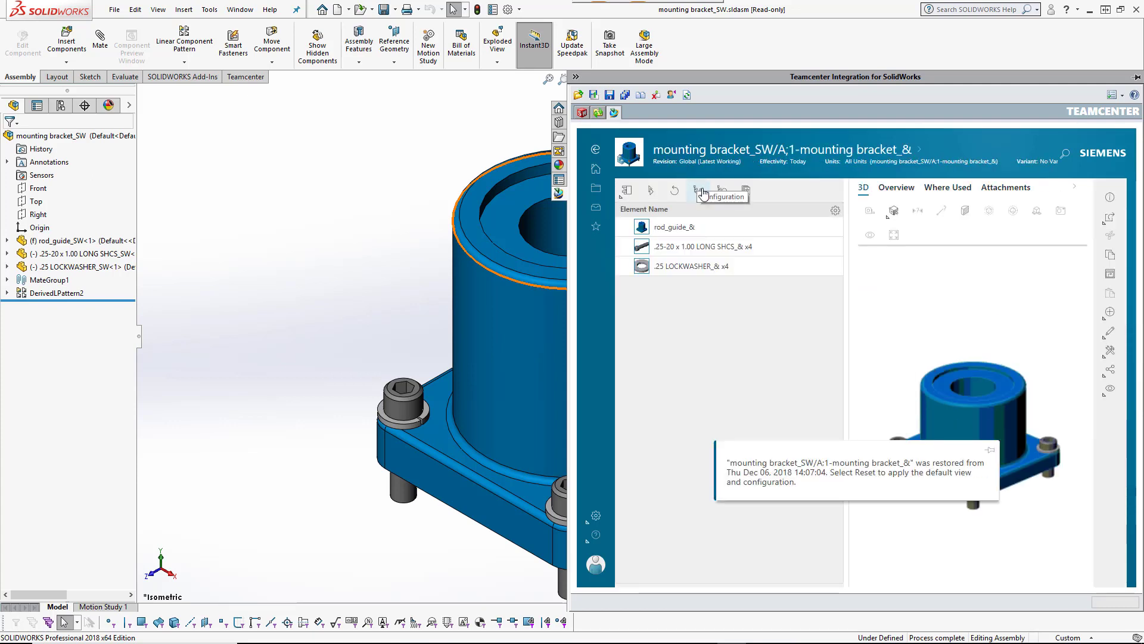
Follow Where Used from mounting bracket to overturn frame, then to Overturning Mechanism.
{"action": "left_click", "coordinate": [958, 189]}
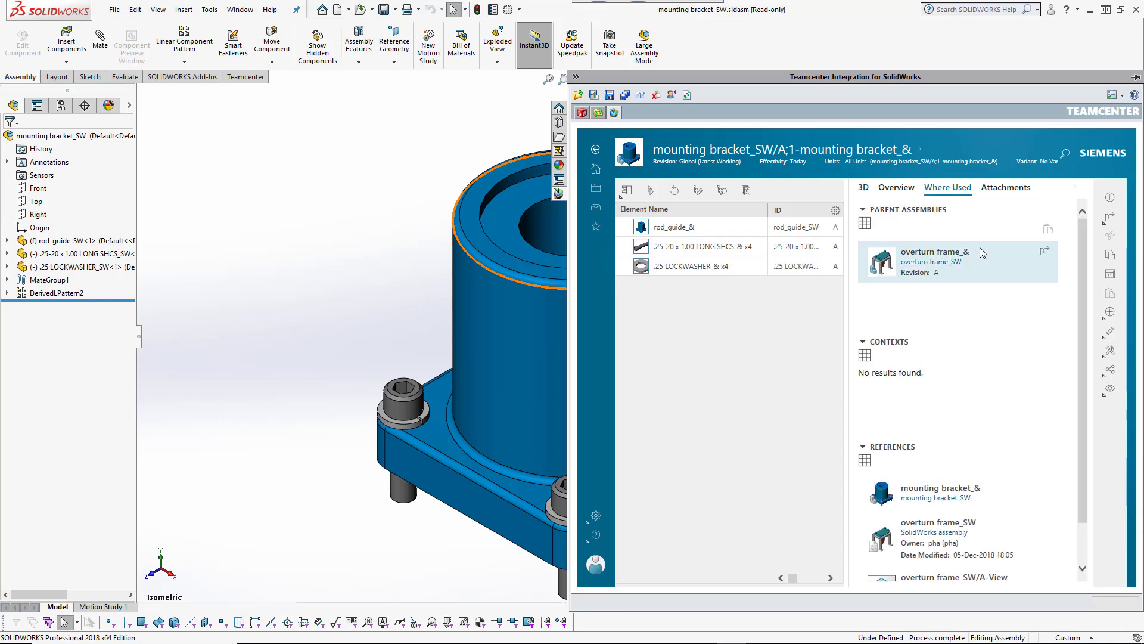
{"action": "left_click", "coordinate": [1043, 254]}
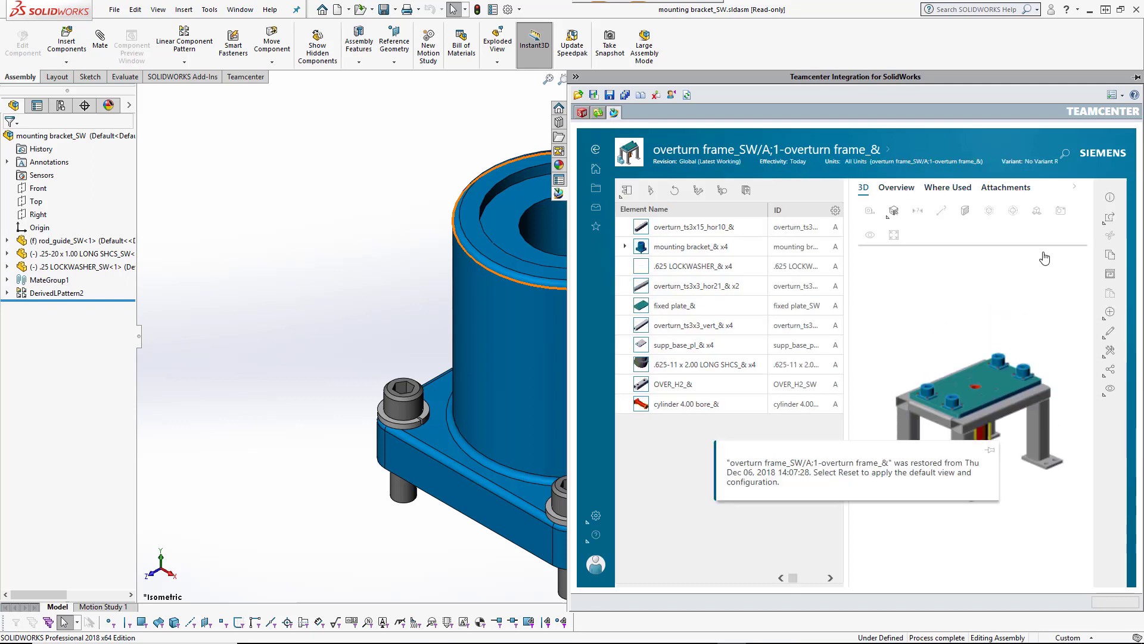
{"action": "left_click", "coordinate": [950, 189]}
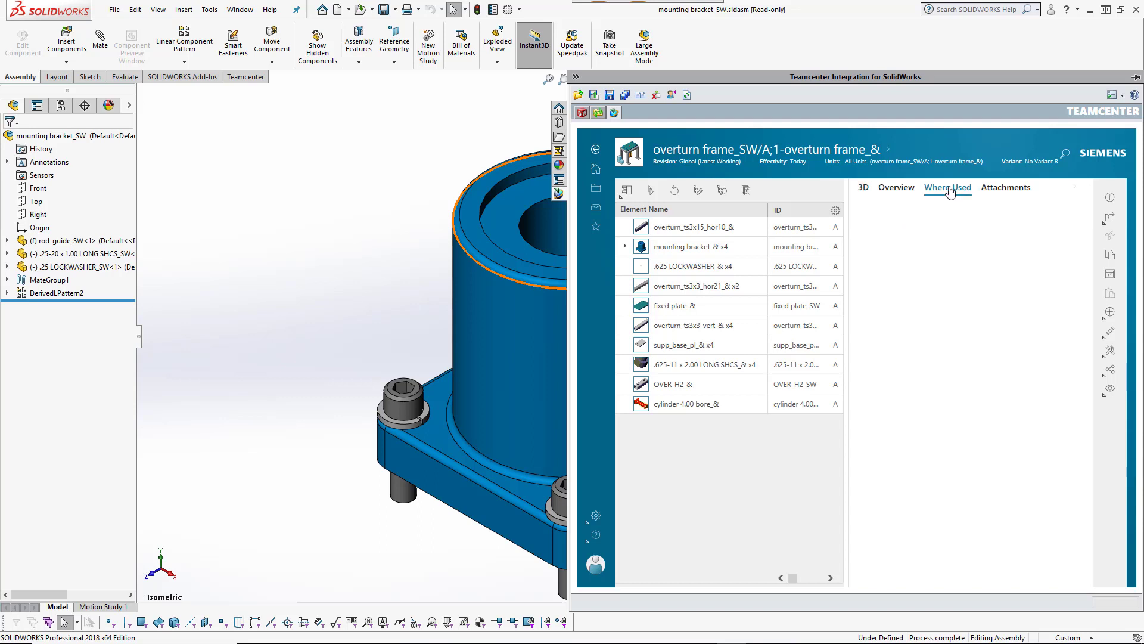
{"action": "left_click", "coordinate": [1046, 255]}
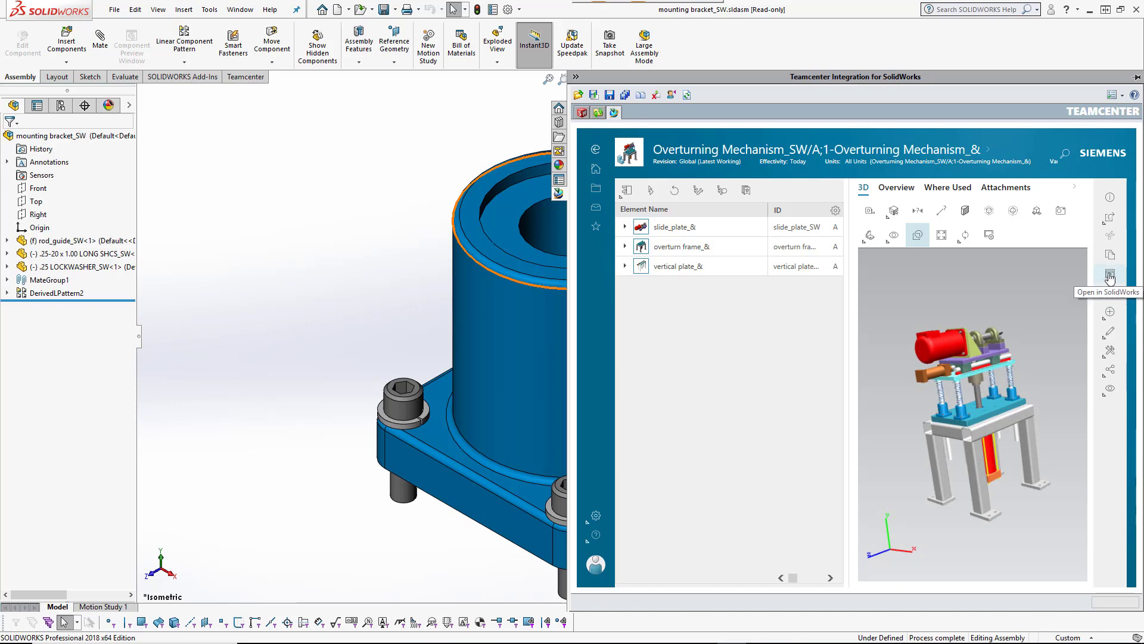
Open Overturning Mechanism_SW read-only in SOLIDWORKS and collapse the Teamcenter pane.
{"action": "left_click", "coordinate": [1107, 275]}
{"action": "left_click", "coordinate": [357, 198]}
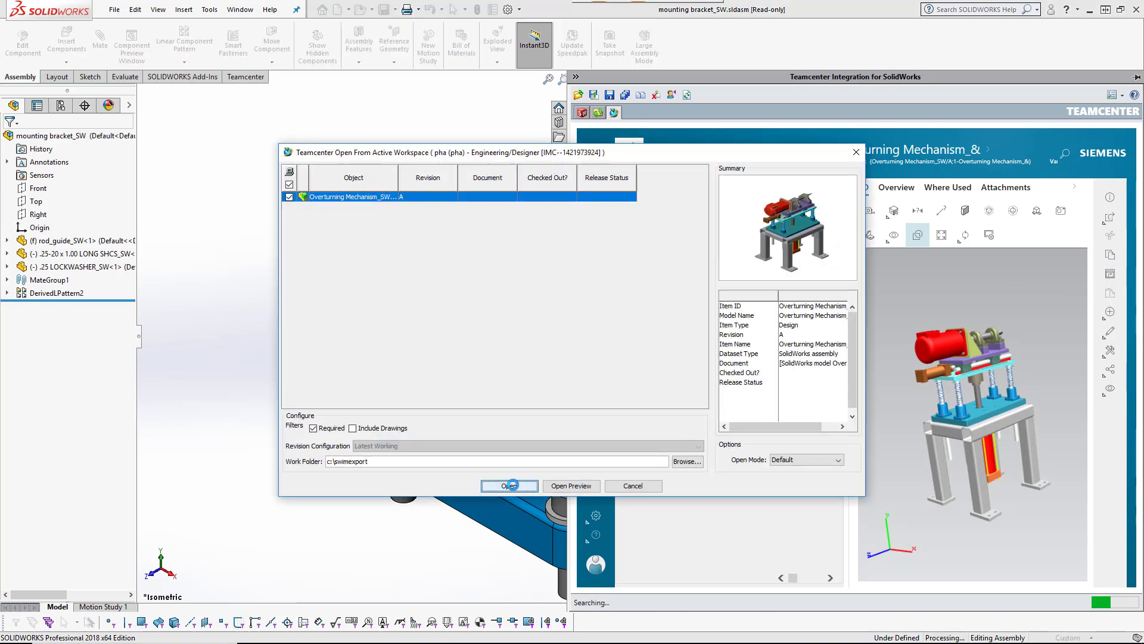
{"action": "left_click", "coordinate": [509, 485]}
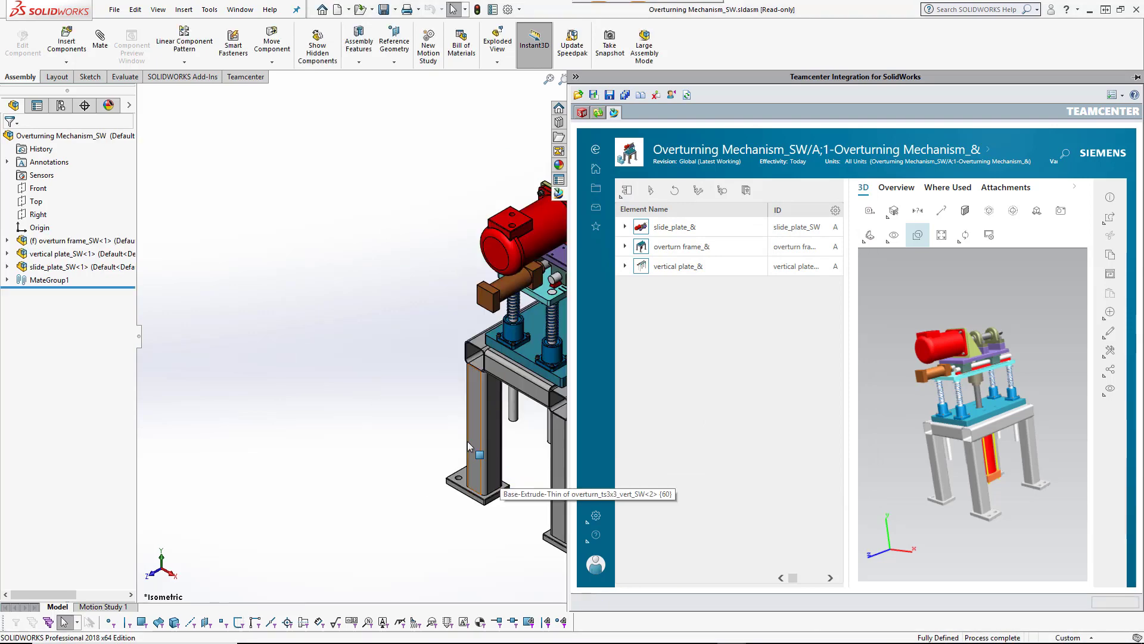
{"action": "left_click", "coordinate": [337, 285]}
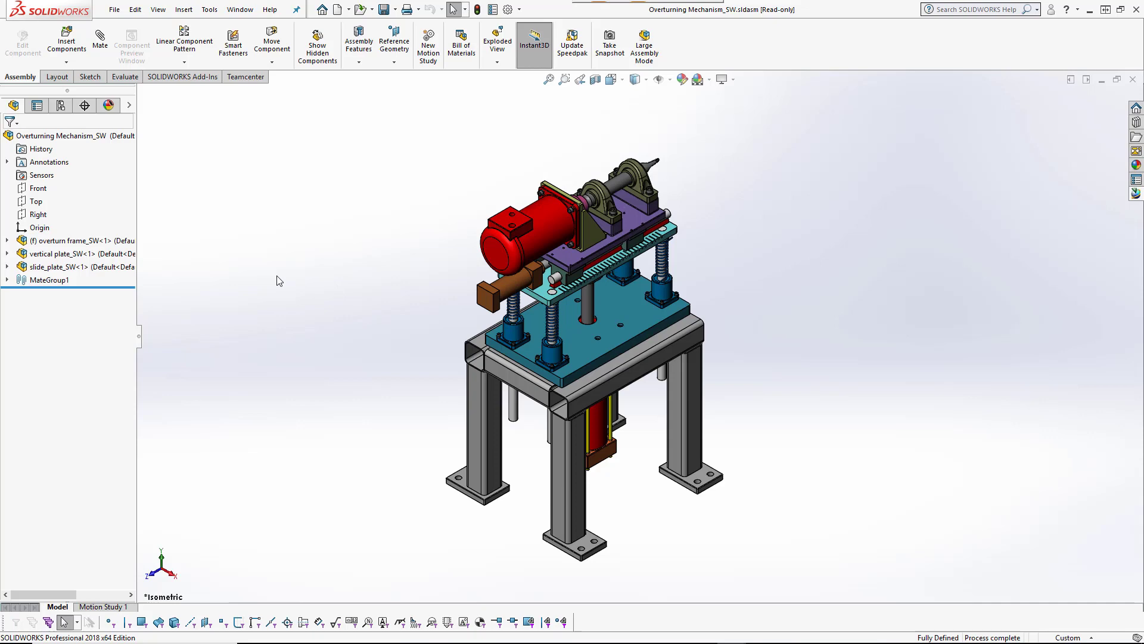
Start a Teamcenter Save As on mounting bracket_SW<1> under overturn frame, answering the configurations prompt.
{"action": "left_click_drag", "start_coordinate": [136, 206], "coordinate": [256, 209]}
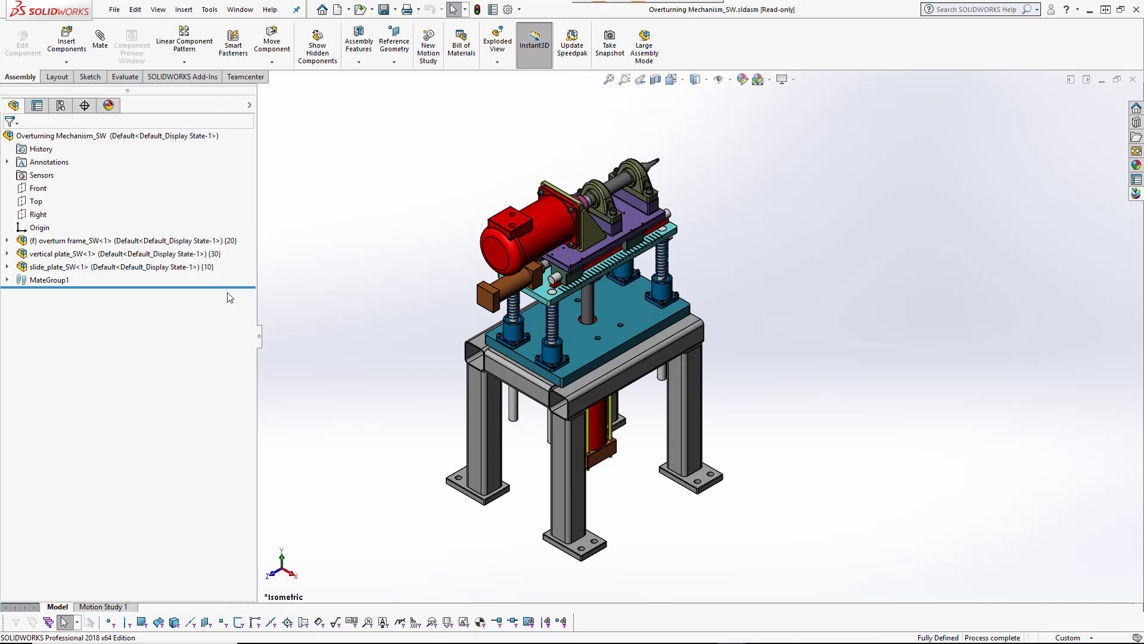
{"action": "left_click", "coordinate": [7, 240]}
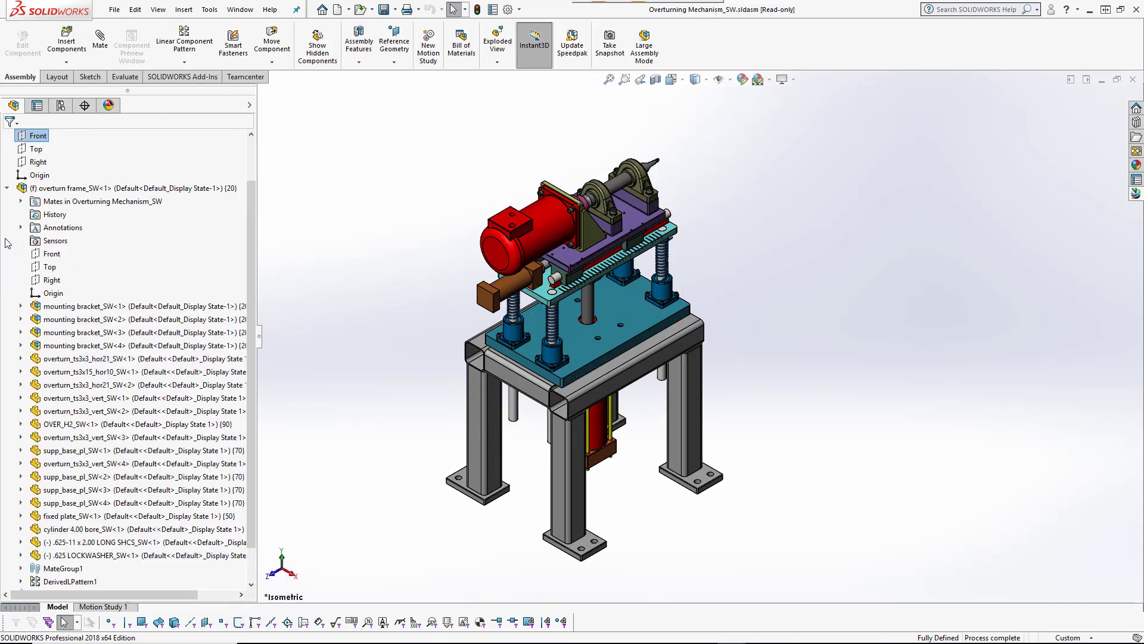
{"action": "right_click", "coordinate": [56, 308]}
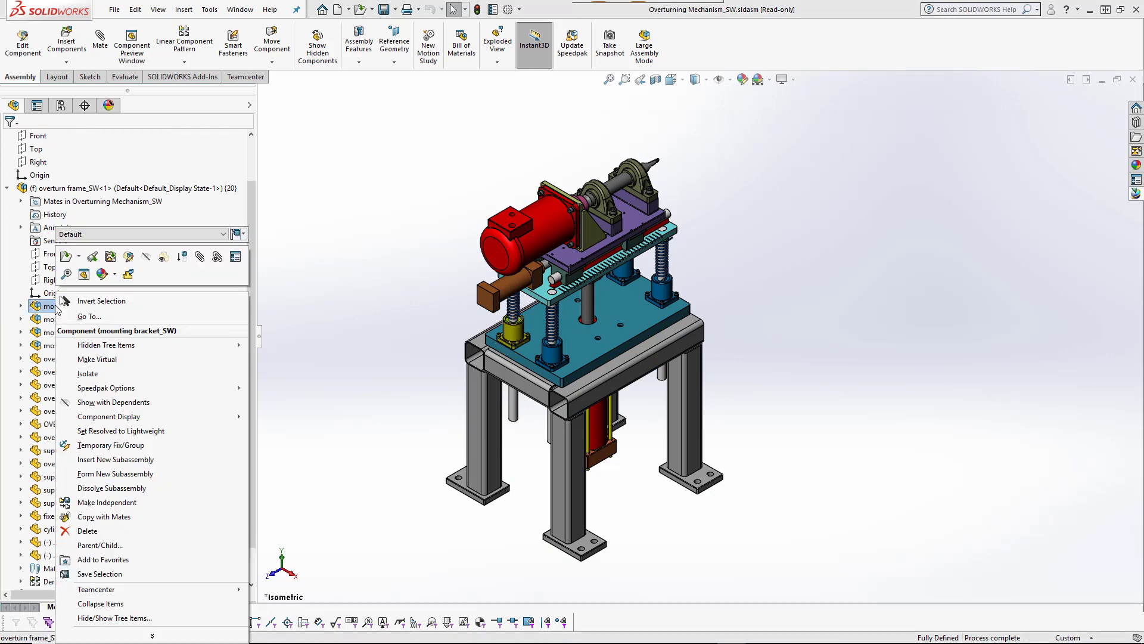
{"action": "mouse_move", "coordinate": [208, 590]}
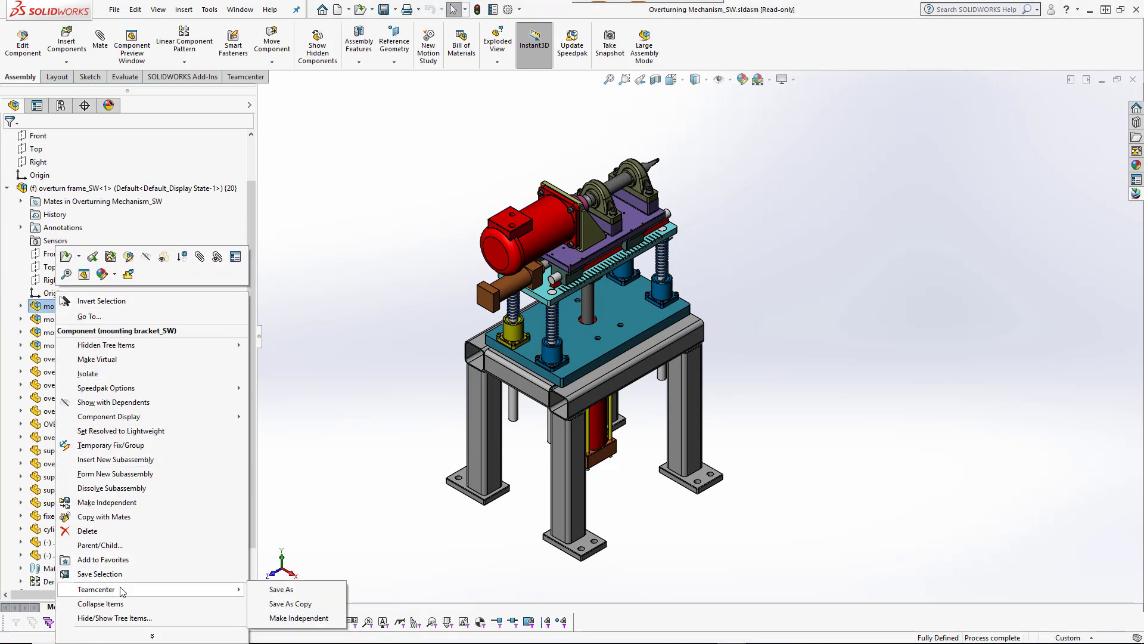
{"action": "left_click", "coordinate": [297, 590]}
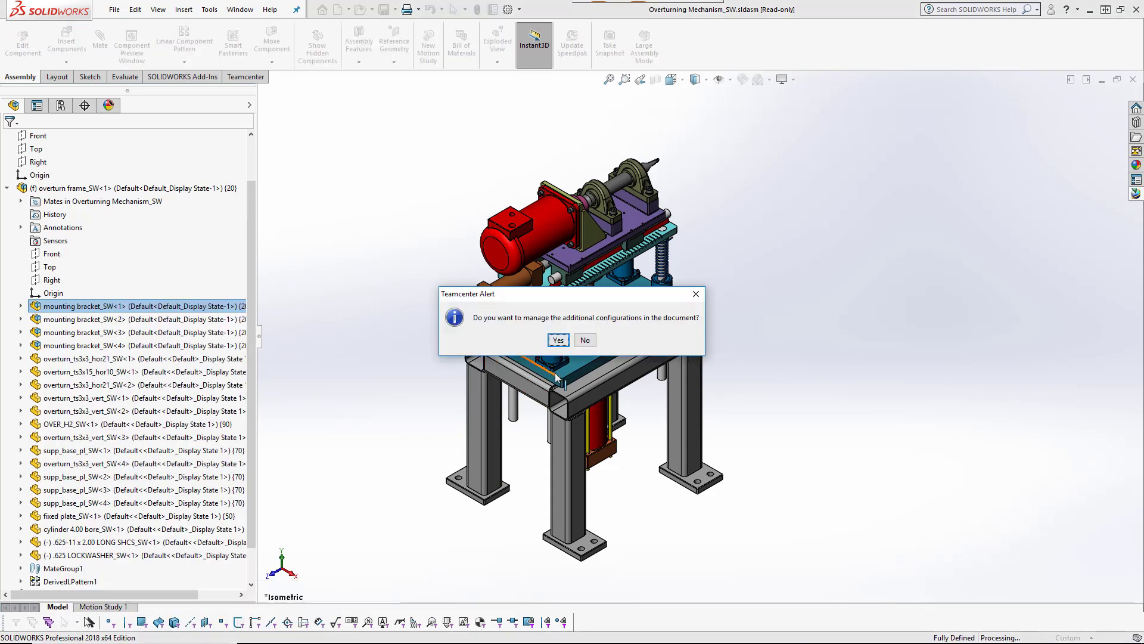
{"action": "left_click", "coordinate": [582, 338]}
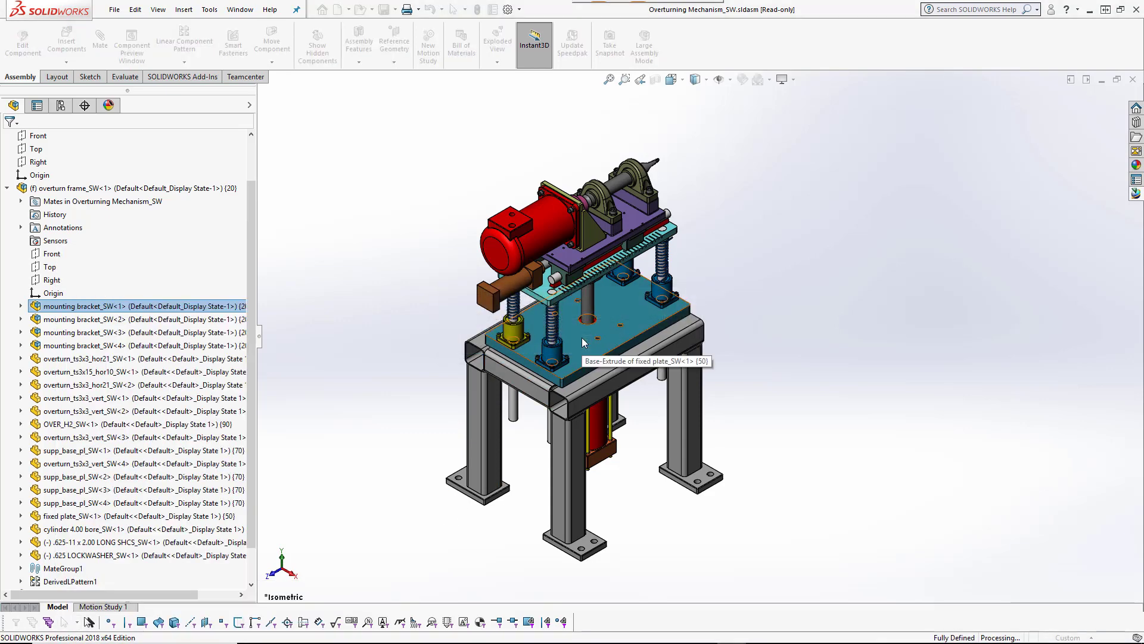
Save the bracket as new item ID mounting bracket_copy_SW, set to open after saving.
{"action": "left_click", "coordinate": [379, 260]}
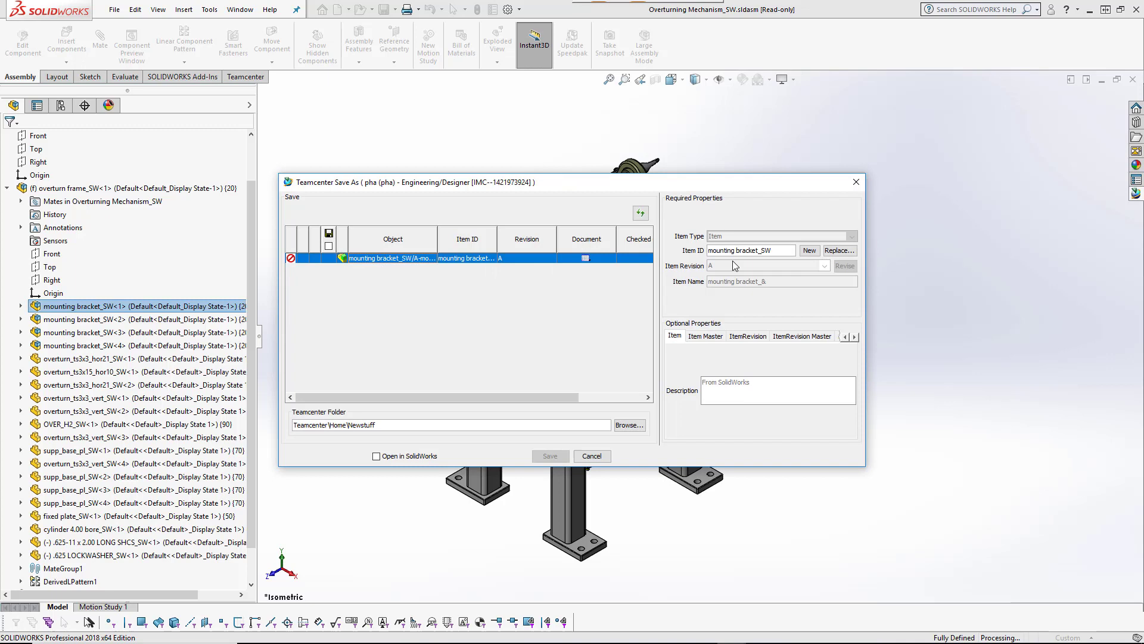
{"action": "type", "text": "coy"}
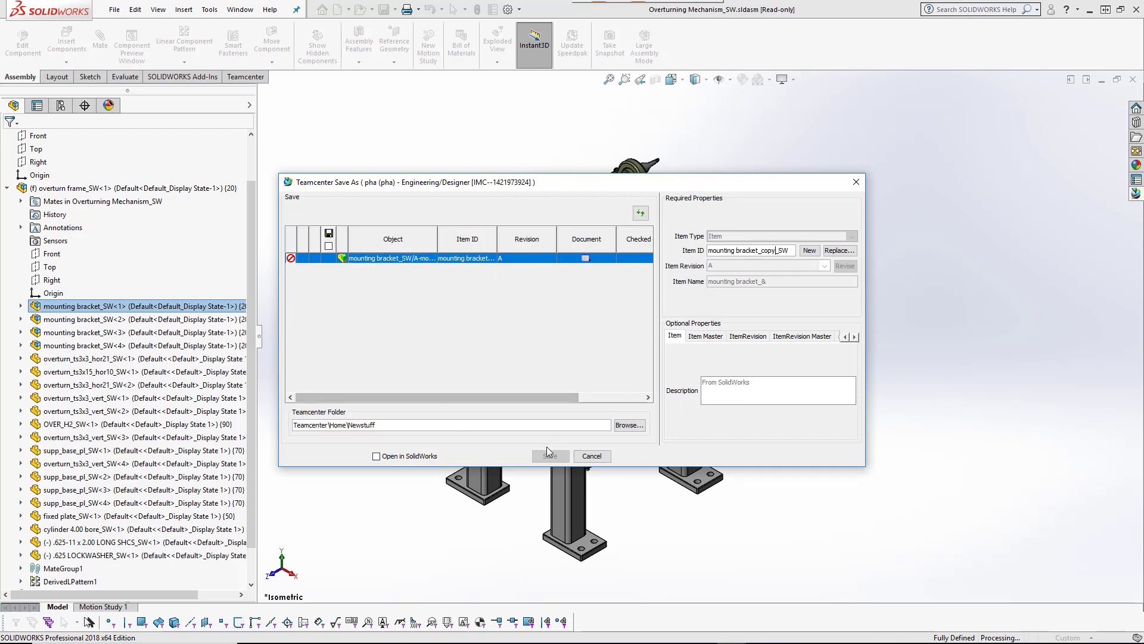
{"action": "key", "text": "Tab"}
{"action": "left_click", "coordinate": [539, 341]}
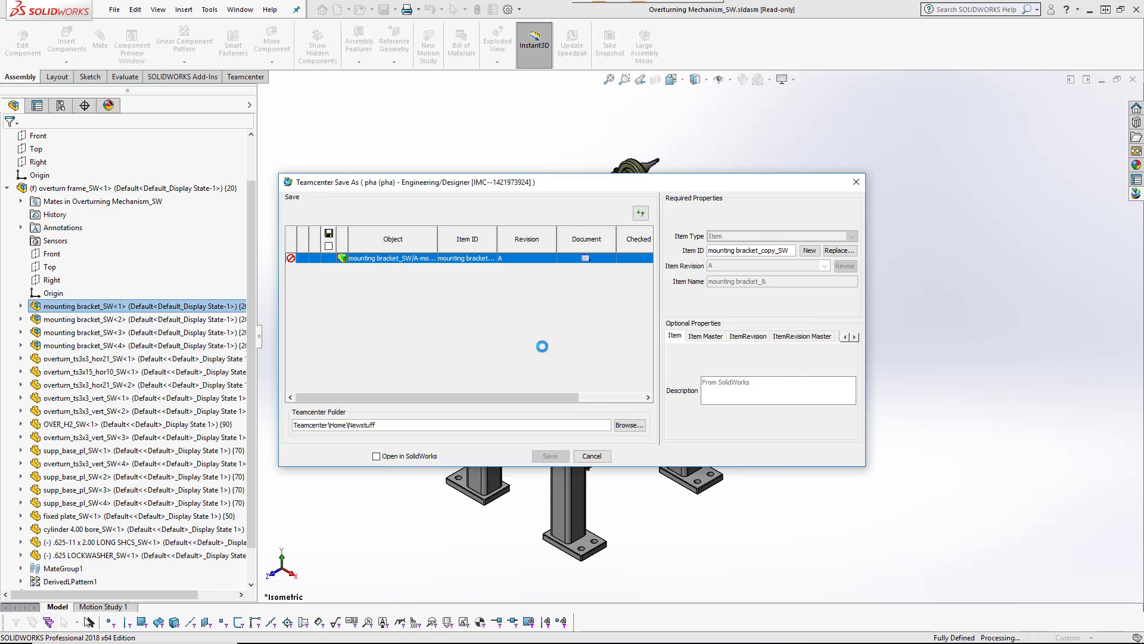
{"action": "left_click", "coordinate": [376, 456]}
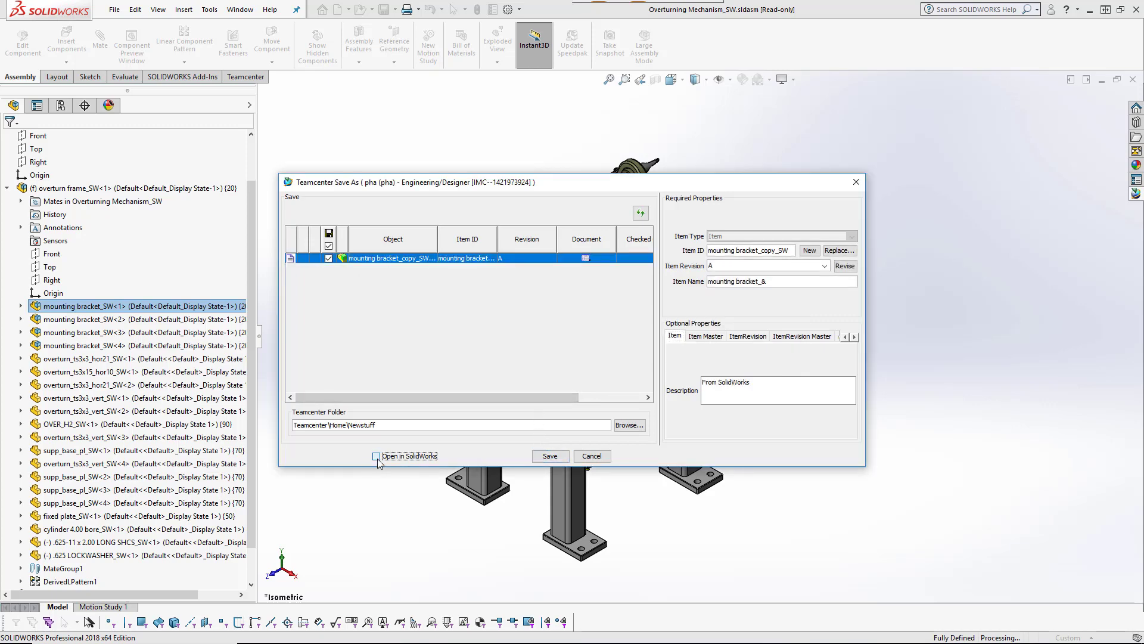
{"action": "left_click", "coordinate": [550, 456]}
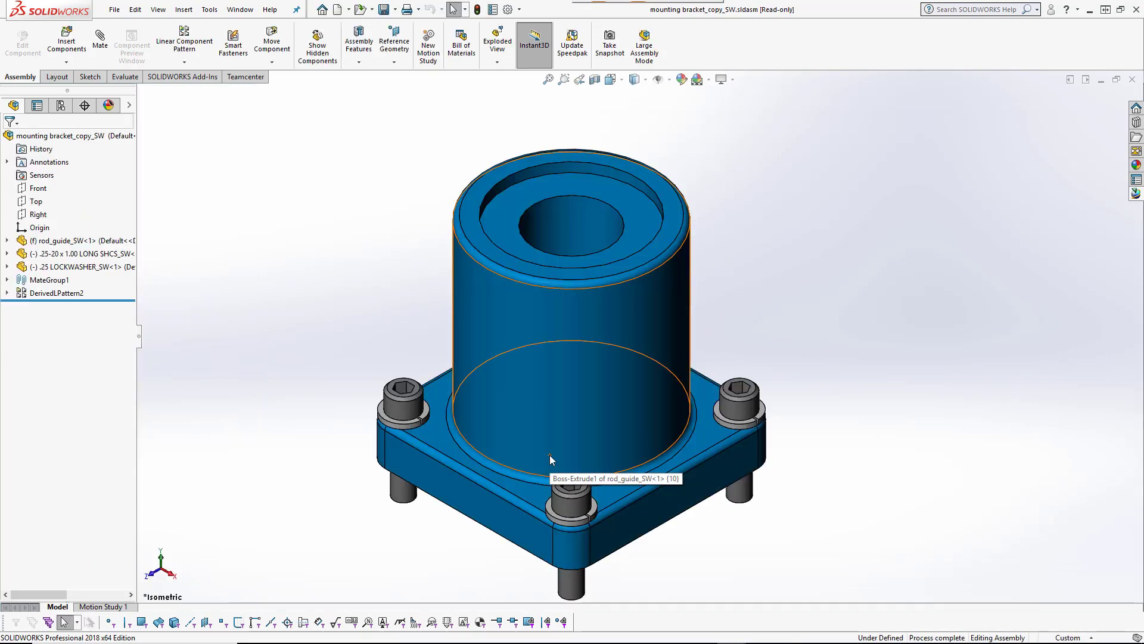
Show the mounting bracket_copy_SW structure in Teamcenter and bring up actions for the .25-20 x 1.00 LONG SHCS screw.
{"action": "left_click", "coordinate": [405, 410]}
{"action": "left_click", "coordinate": [62, 332]}
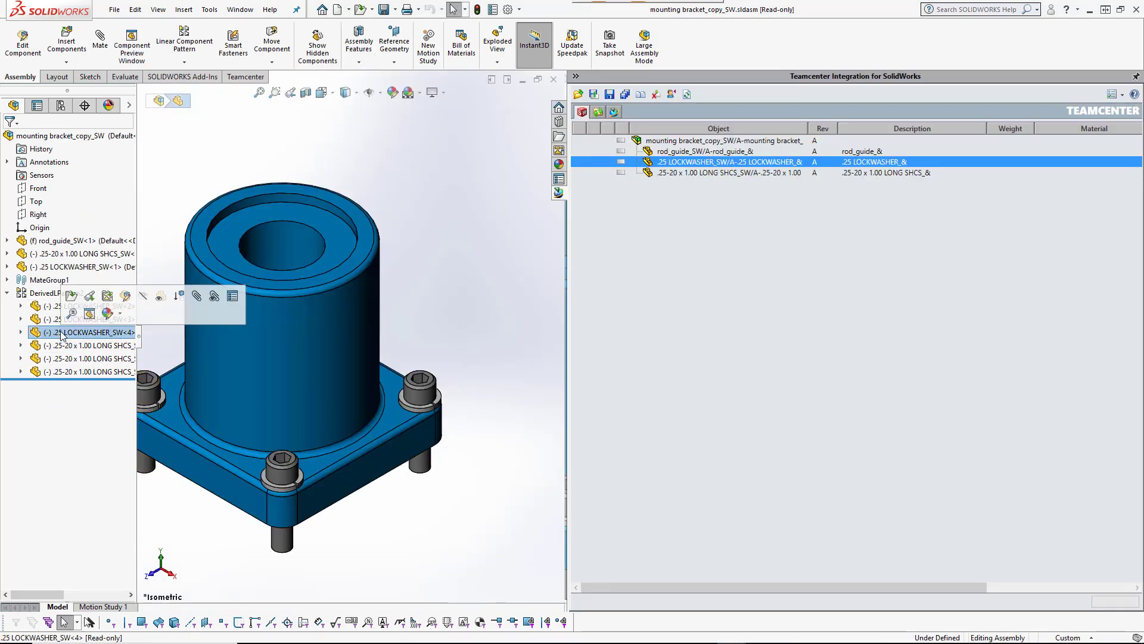
{"action": "left_click", "coordinate": [691, 172]}
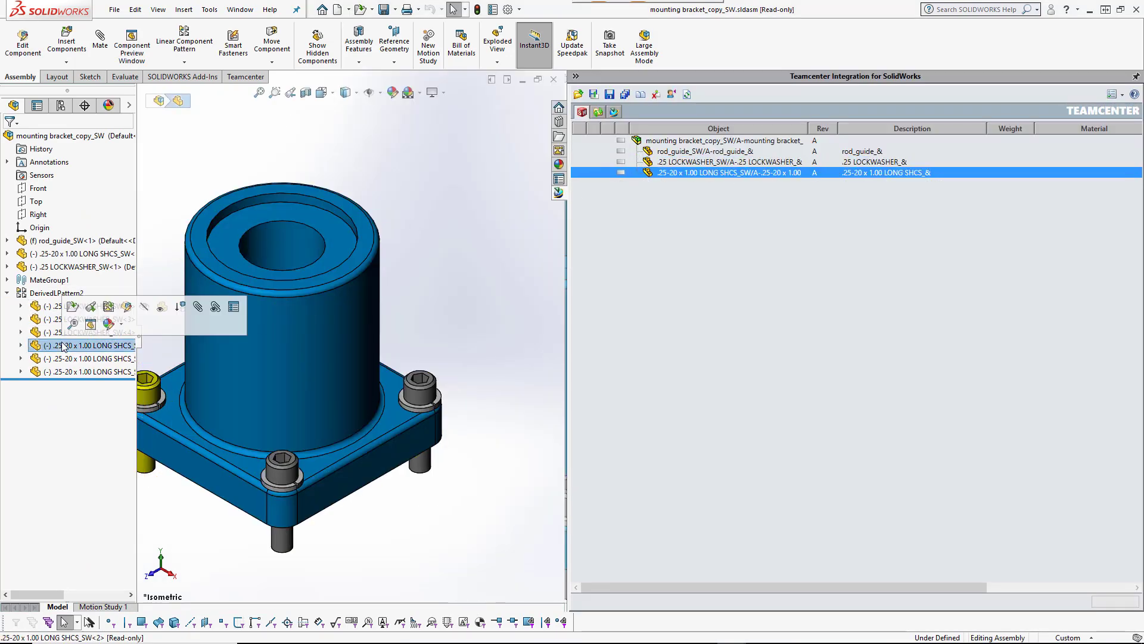
{"action": "right_click", "coordinate": [704, 173]}
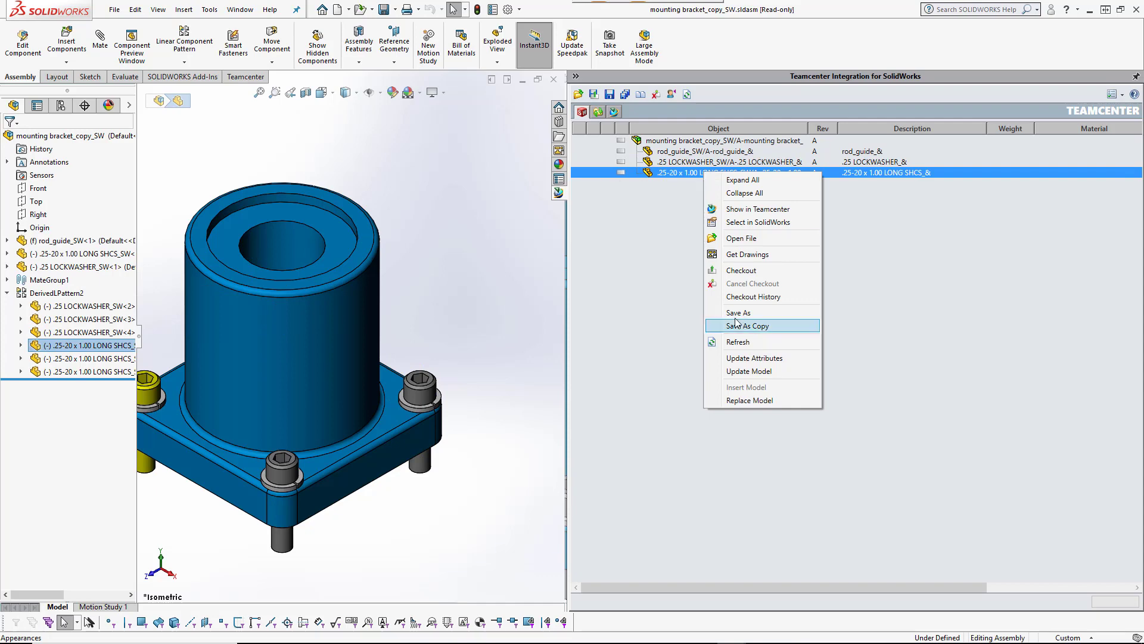
Search Teamcenter for LONG SHCS parts and choose .25-20 x 0.75 LONG SHCS as the replacement screw.
{"action": "left_click", "coordinate": [739, 400]}
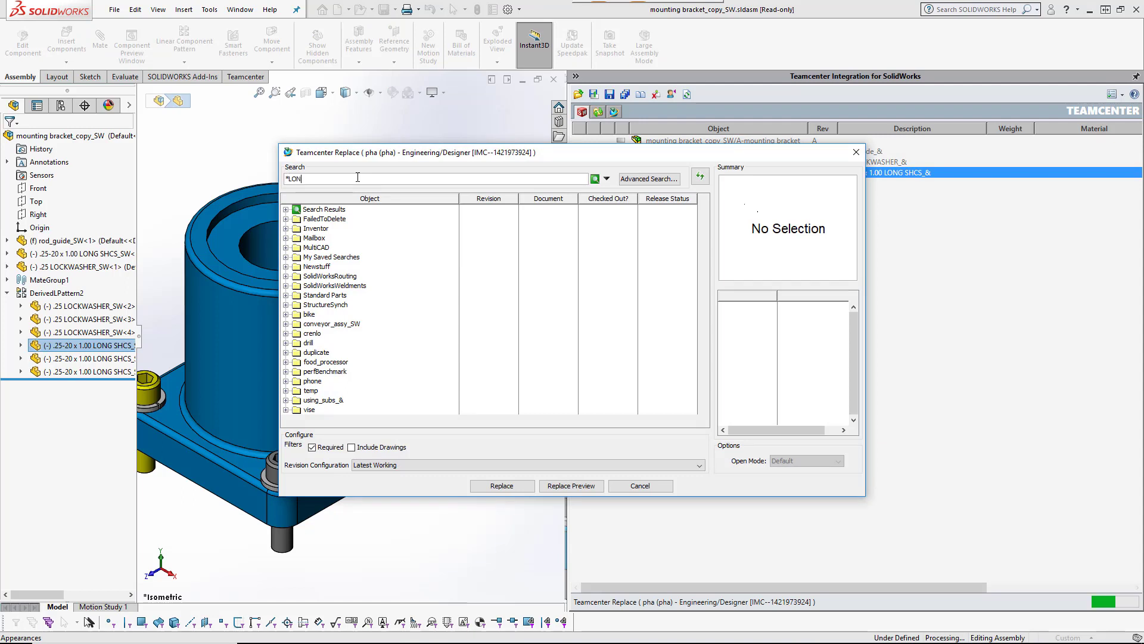
{"action": "type", "text": "SHCS*"}
{"action": "key", "text": "Return"}
{"action": "left_click_drag", "start_coordinate": [459, 198], "coordinate": [576, 216]}
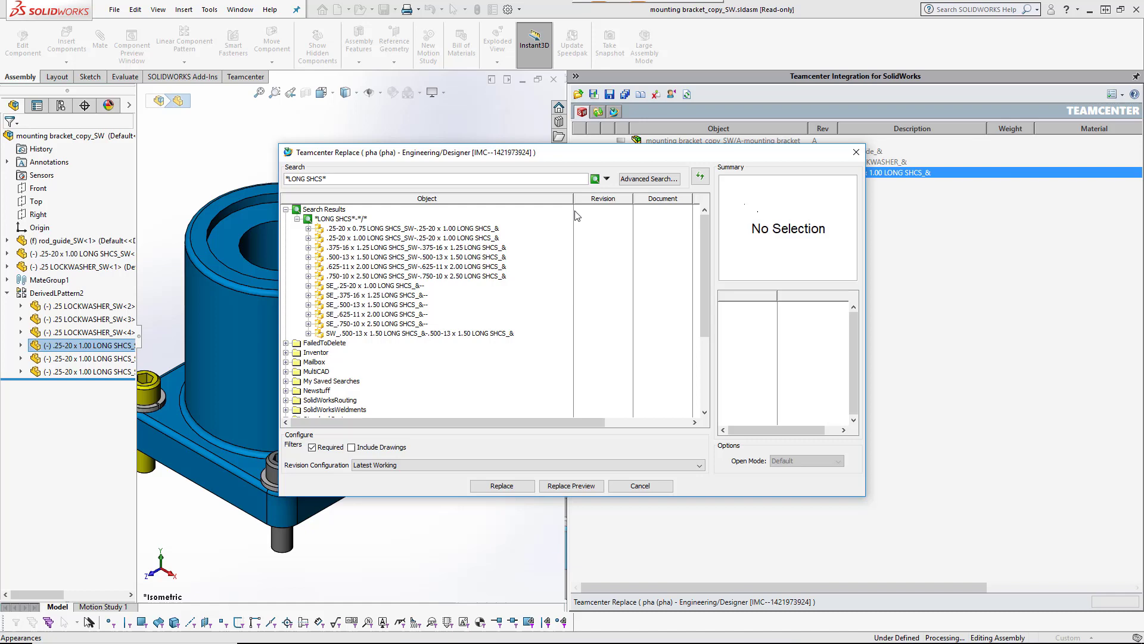
{"action": "left_click", "coordinate": [349, 231]}
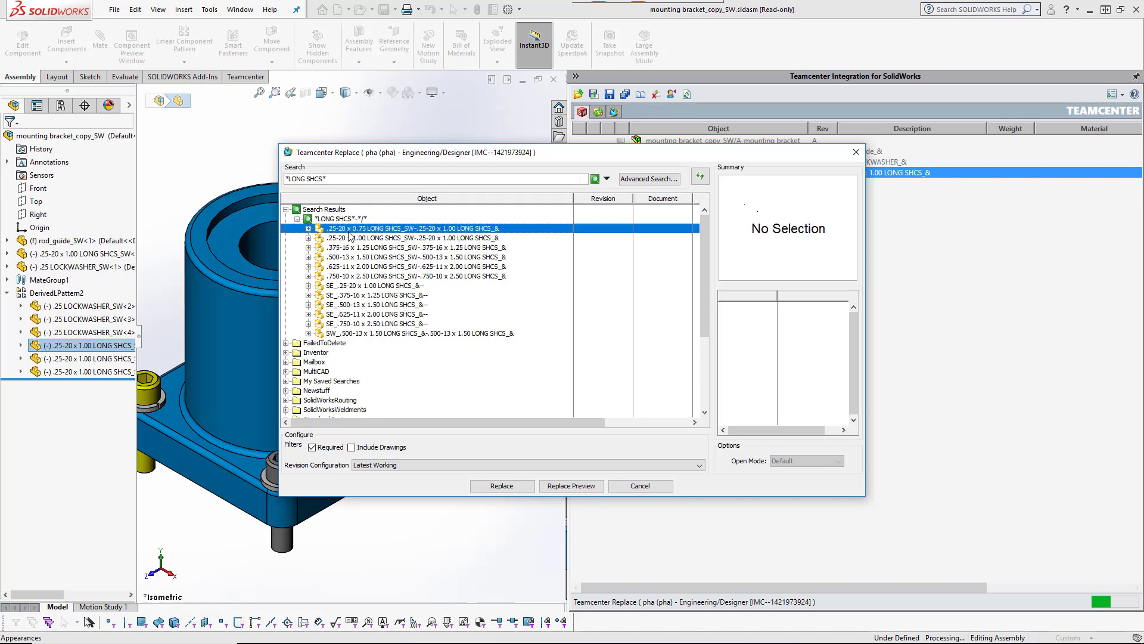
{"action": "left_click", "coordinate": [501, 486]}
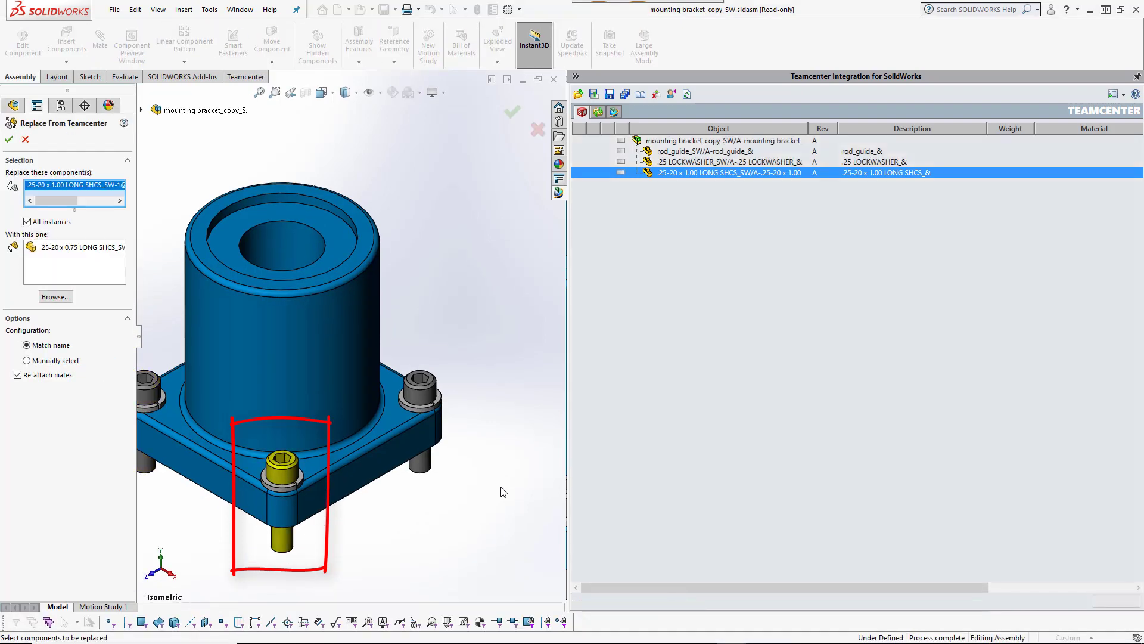
Apply the 0.75 screw replacement, checking out the bracket with comment 'replacing screws'.
{"action": "left_click", "coordinate": [61, 251]}
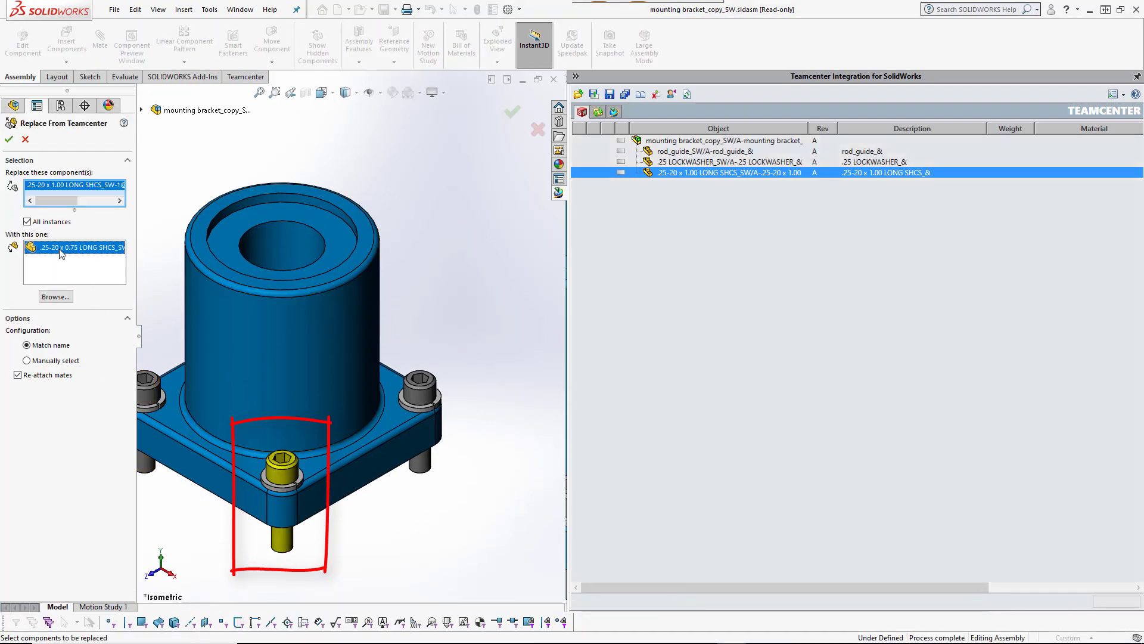
{"action": "left_click", "coordinate": [9, 138]}
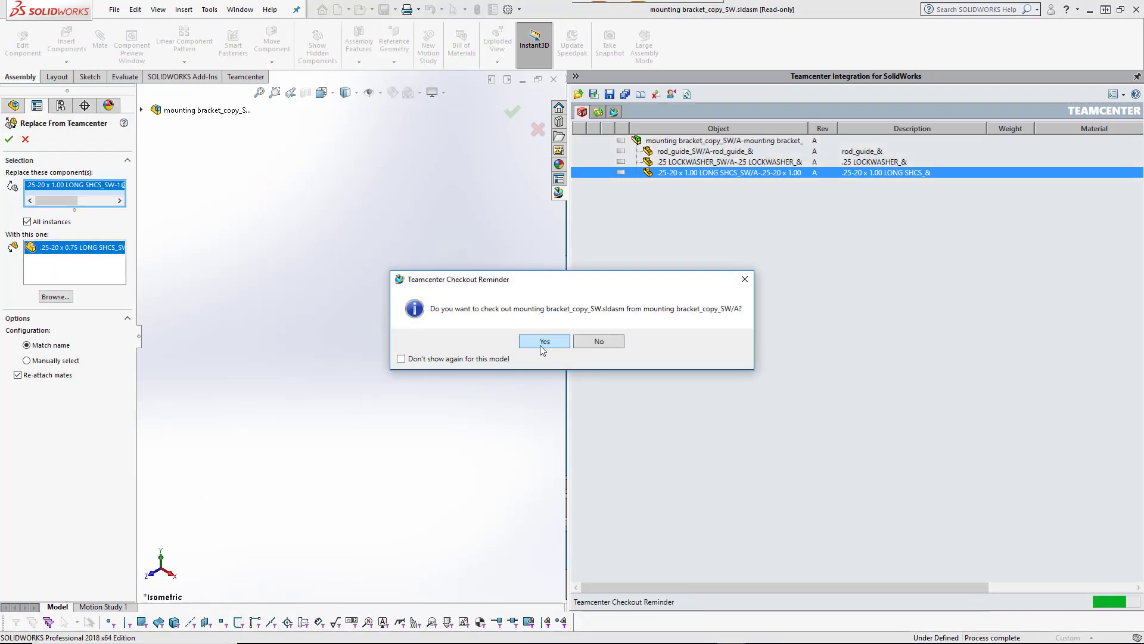
{"action": "left_click", "coordinate": [545, 342]}
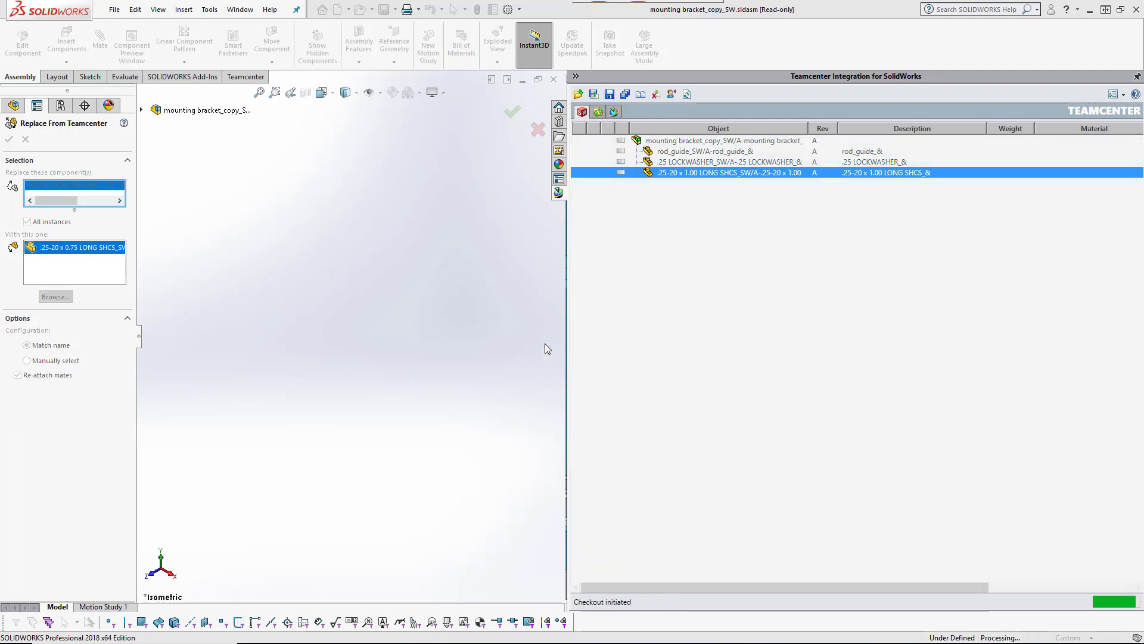
{"action": "type", "text": "re"}
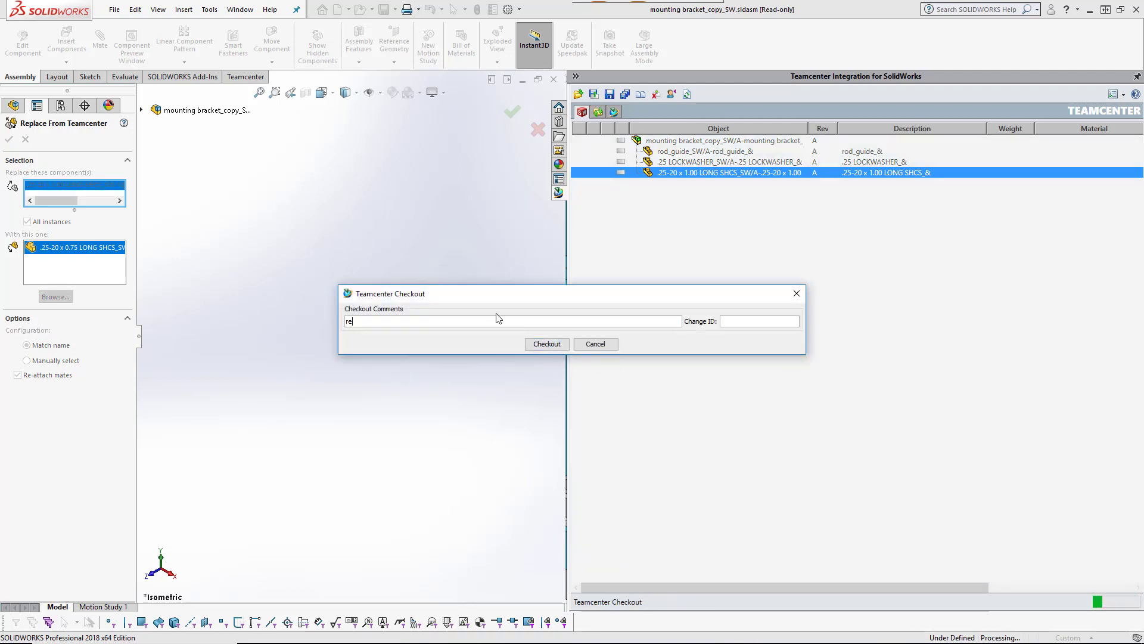
{"action": "type", "text": "placing screws"}
{"action": "left_click", "coordinate": [539, 344]}
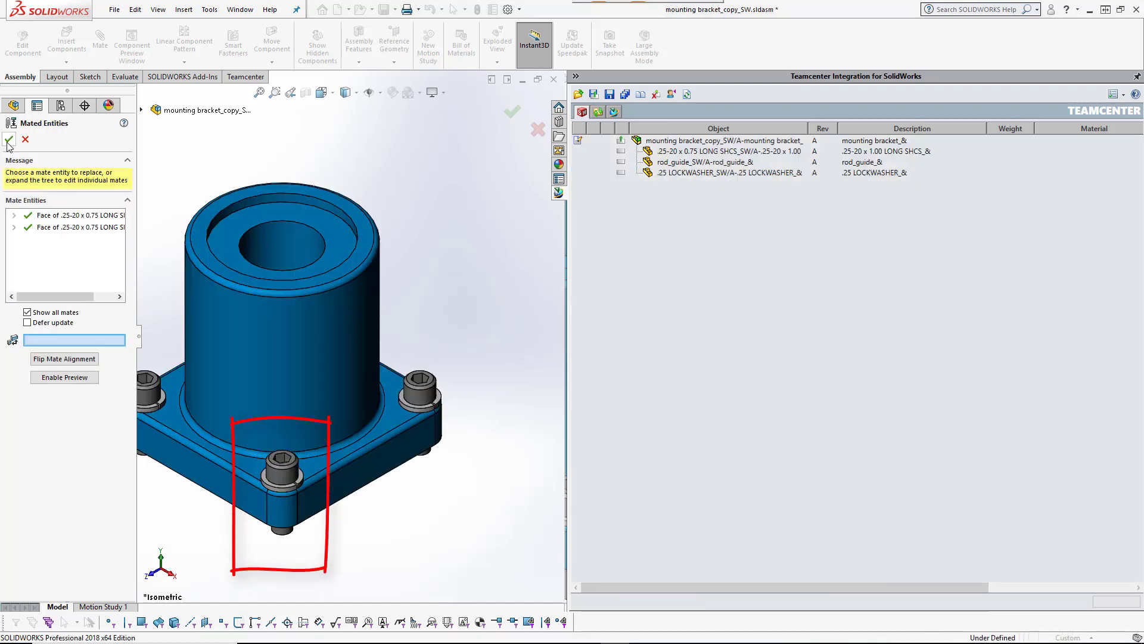
{"action": "key", "text": "f"}
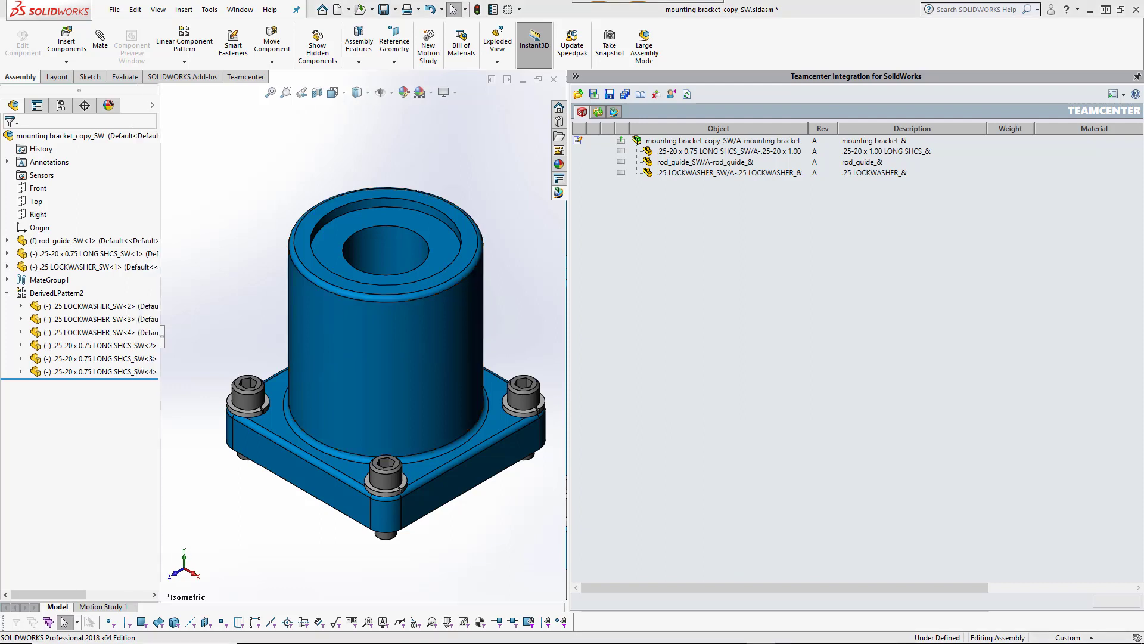
Switch to the Overturning Mechanism assembly window, declining to check it out.
{"action": "left_click", "coordinate": [234, 9]}
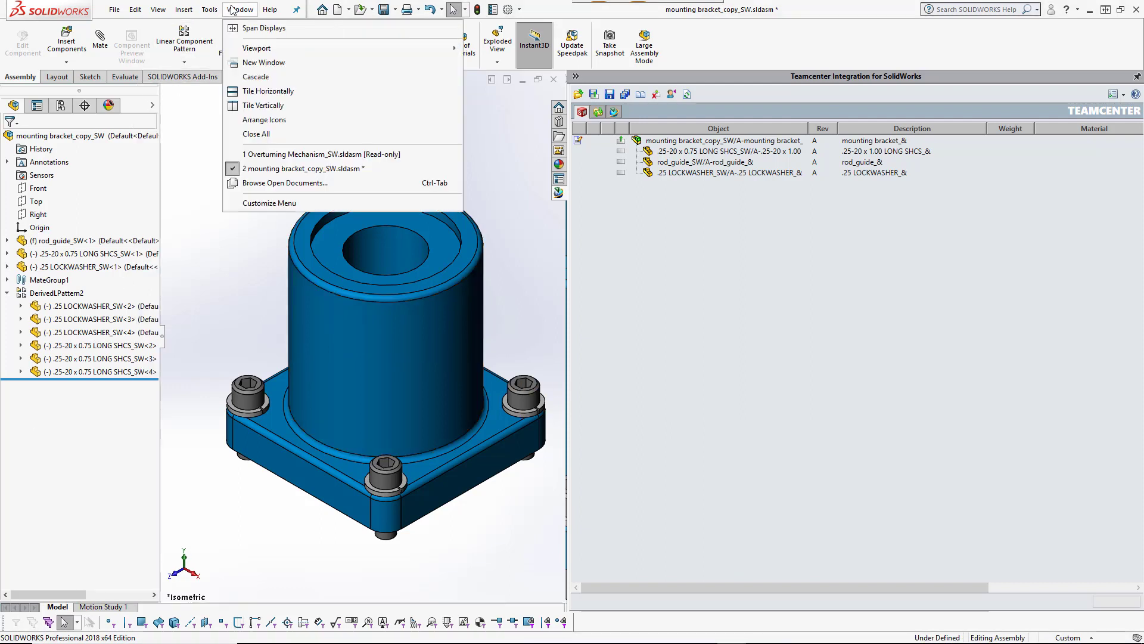
{"action": "left_click", "coordinate": [255, 156]}
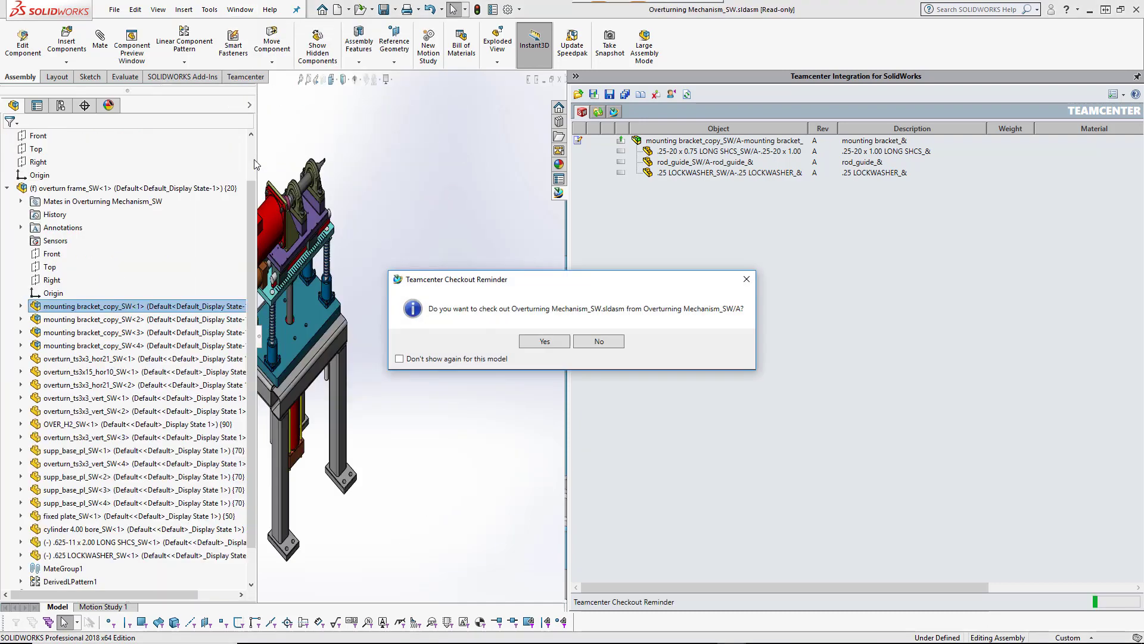
{"action": "left_click", "coordinate": [607, 350]}
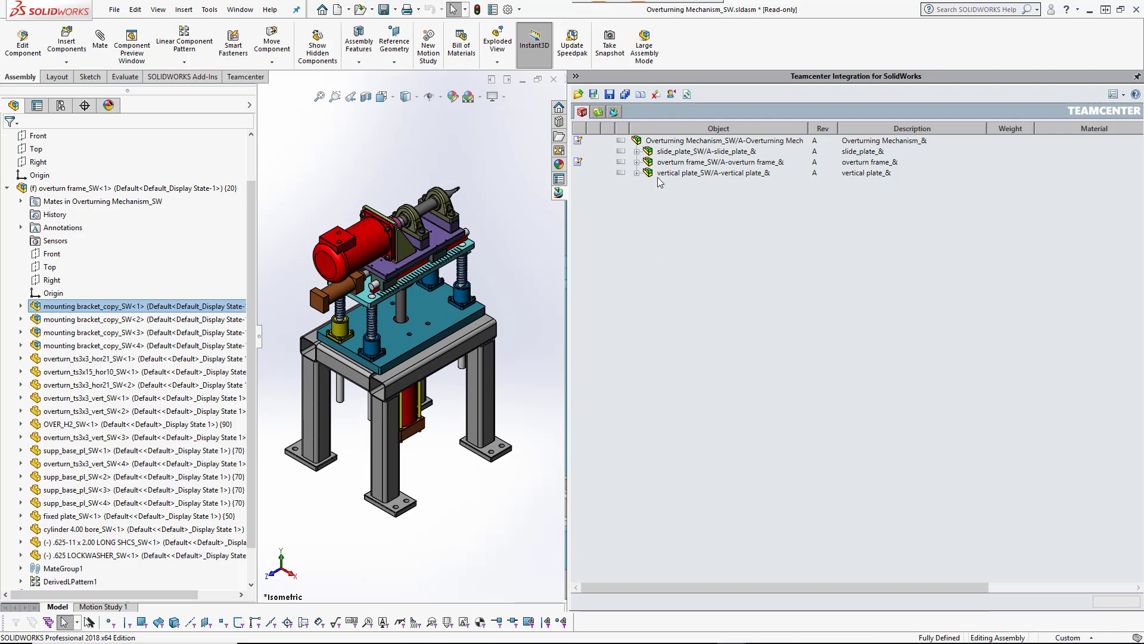
Expand the full Teamcenter structure of the assembly and check for out-of-date models.
{"action": "left_click", "coordinate": [669, 143]}
{"action": "right_click", "coordinate": [669, 143]}
{"action": "left_click", "coordinate": [656, 152]}
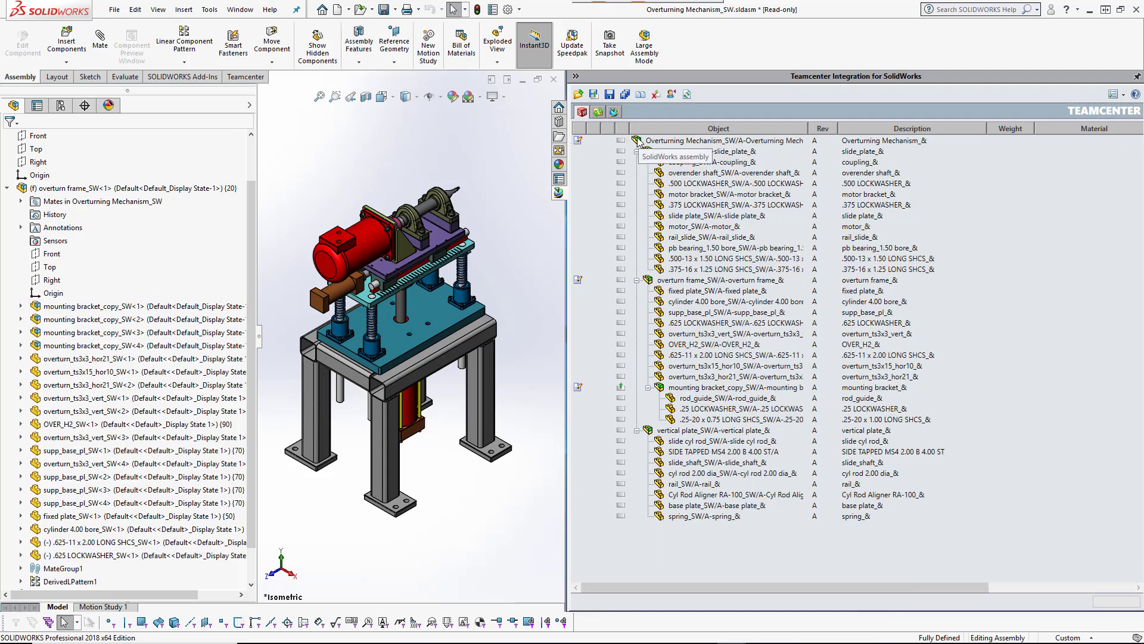
{"action": "left_click", "coordinate": [687, 95]}
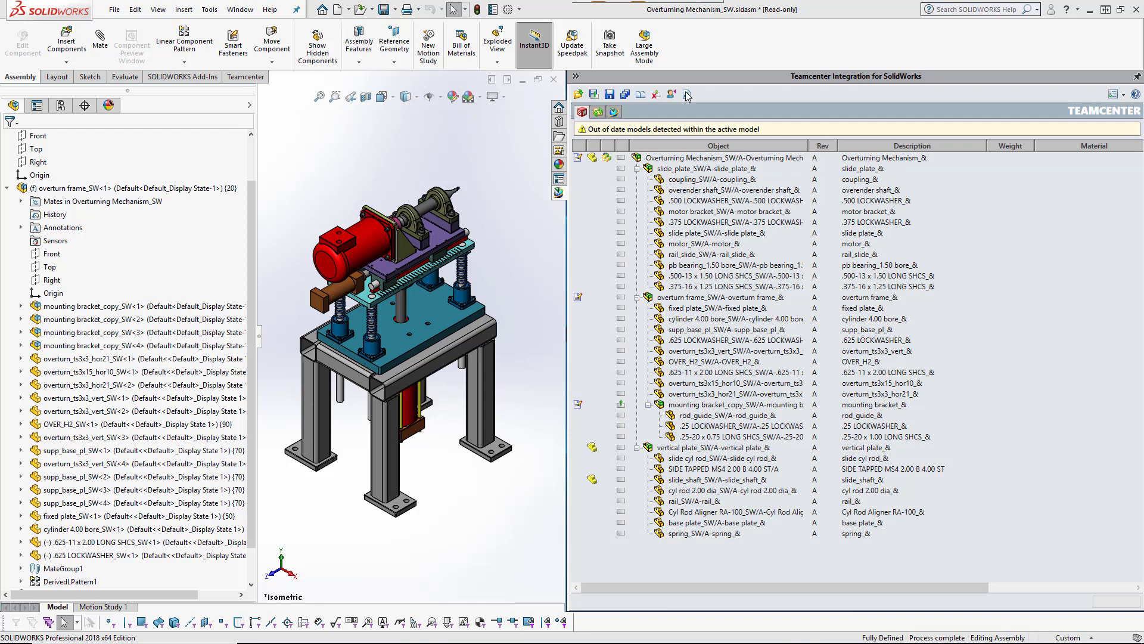
Select all out-of-date models and choose Update Model to open Teamcenter Update Models.
{"action": "left_click", "coordinate": [677, 130]}
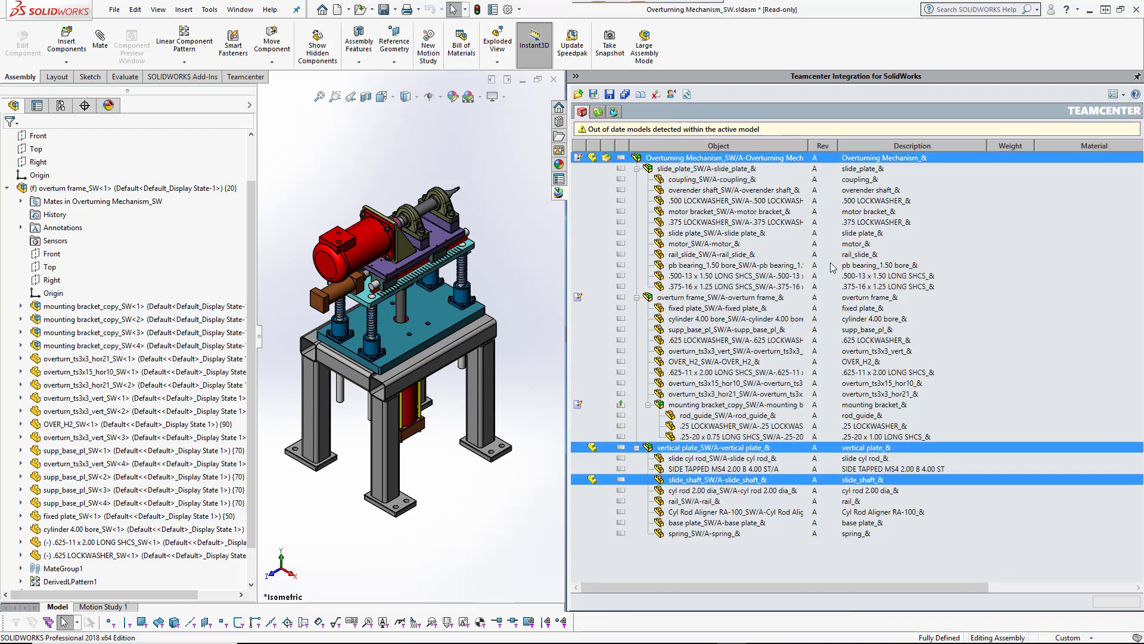
{"action": "right_click", "coordinate": [685, 158]}
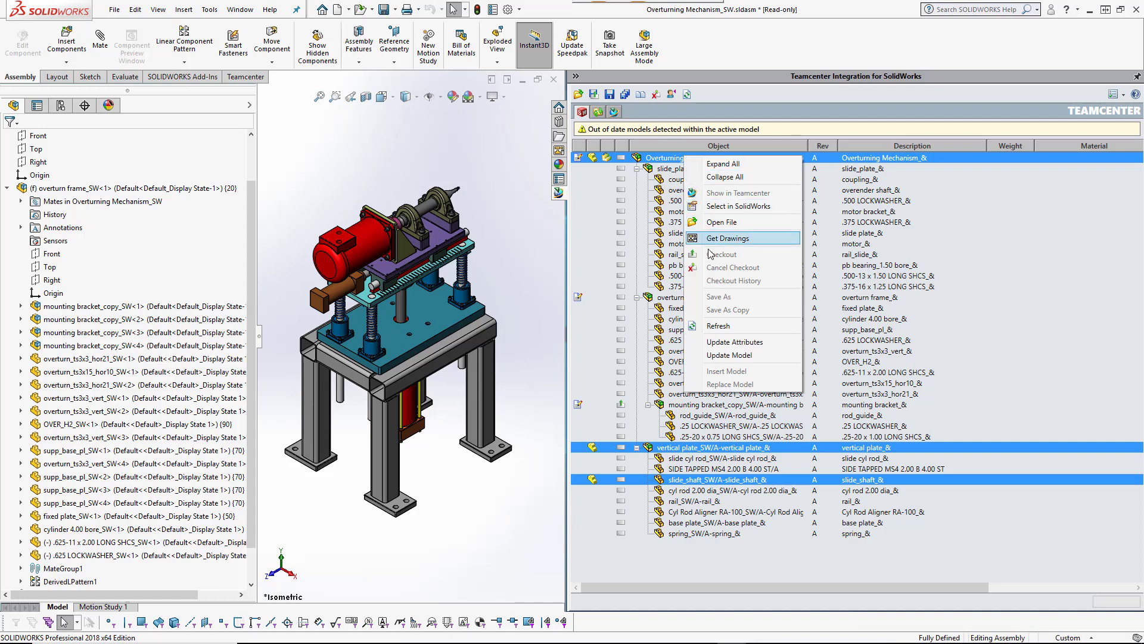
{"action": "left_click", "coordinate": [719, 355]}
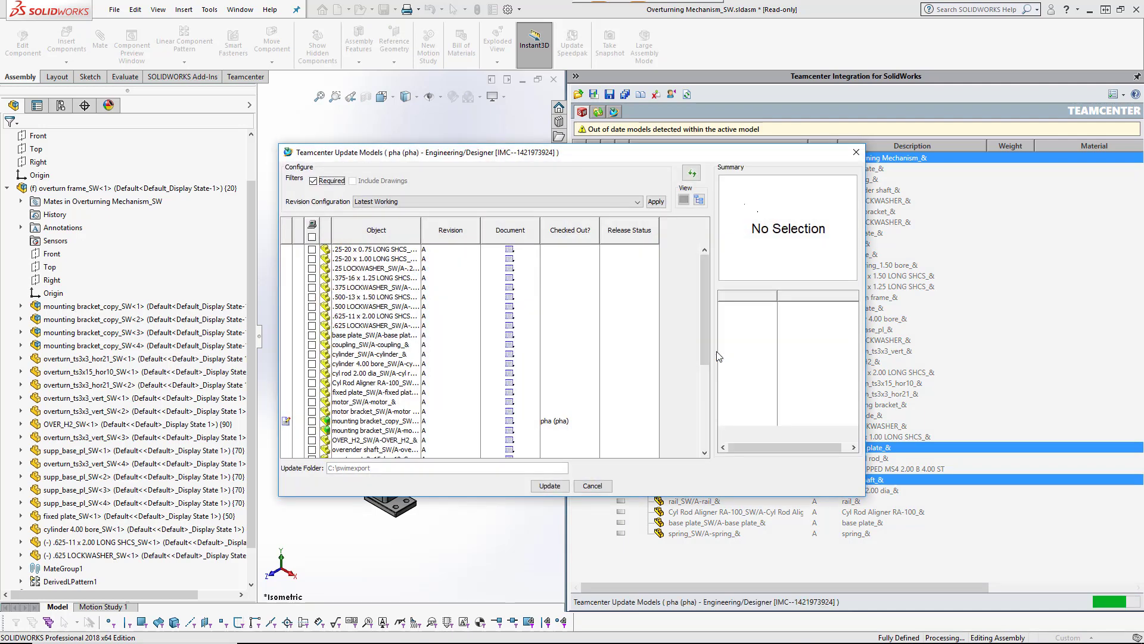
Update the checked Overturning Mechanism, slide_shaft and vertical plate models, saving all changes with Yes to All.
{"action": "scroll", "coordinate": [325, 346], "scroll_direction": "down", "scroll_amount": 5}
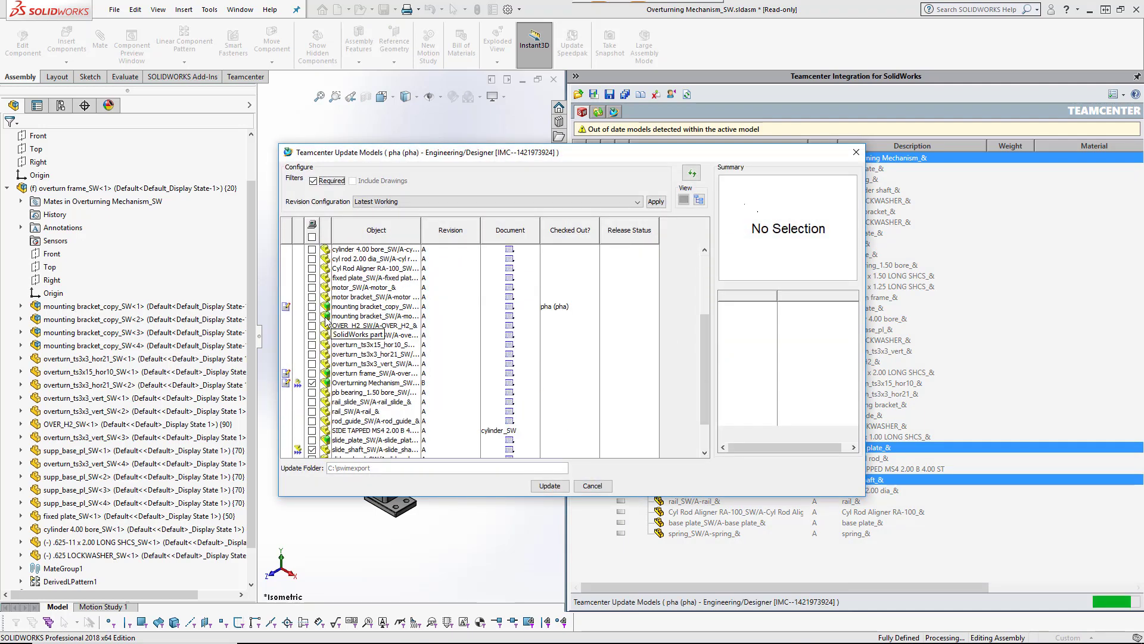
{"action": "left_click", "coordinate": [326, 339]}
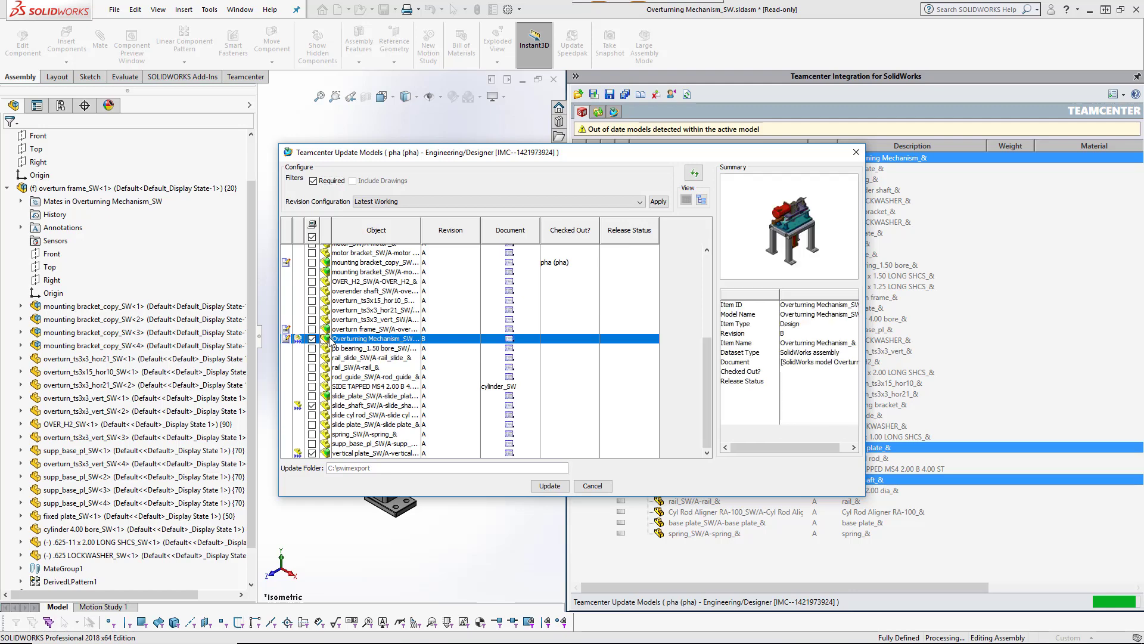
{"action": "left_click", "coordinate": [326, 405]}
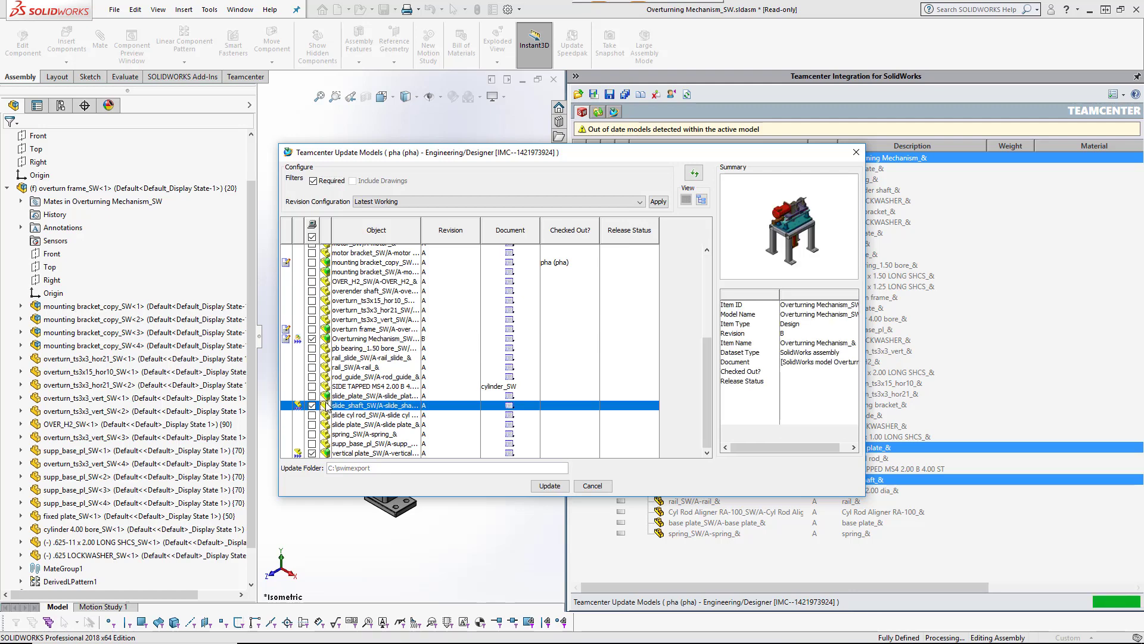
{"action": "left_click", "coordinate": [332, 453]}
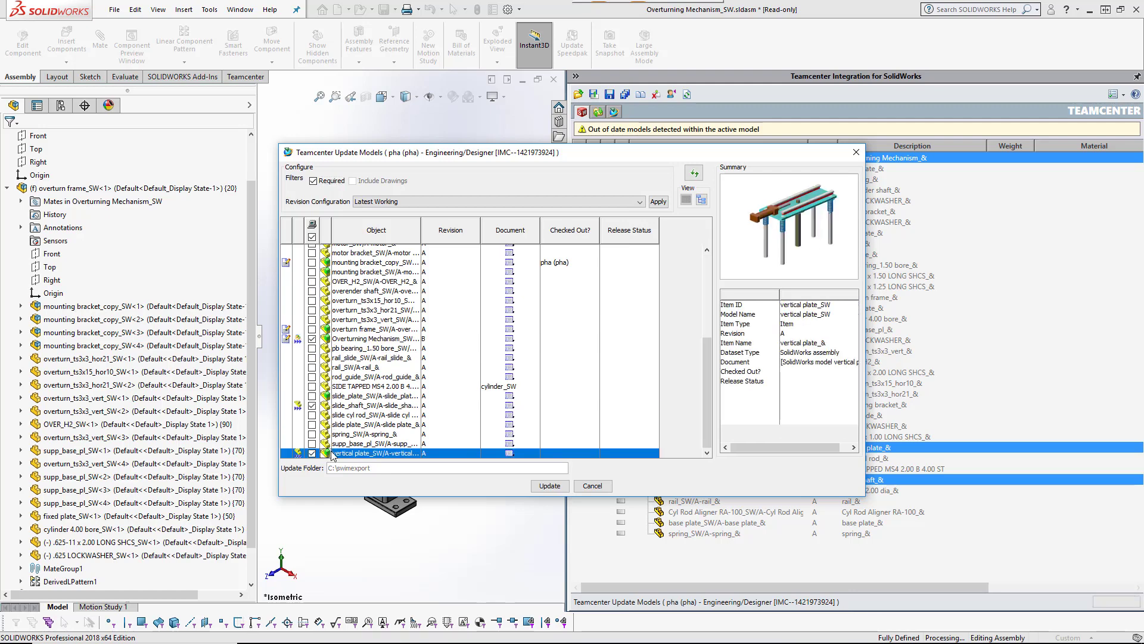
{"action": "left_click", "coordinate": [548, 485]}
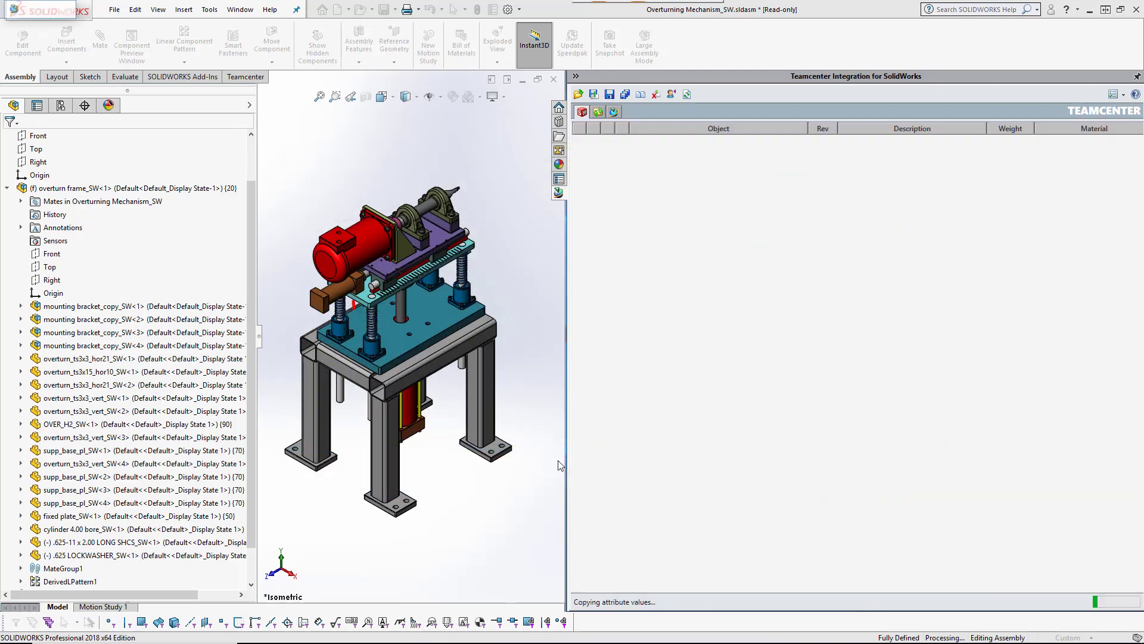
{"action": "left_click", "coordinate": [539, 343]}
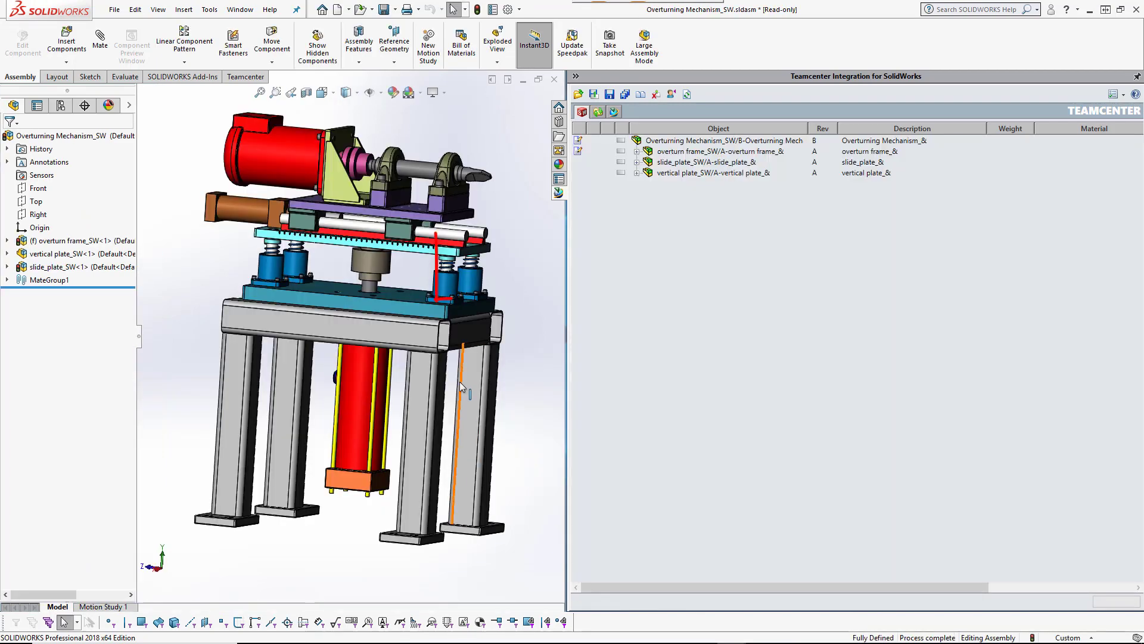
{"action": "middle_click_drag", "start_coordinate": [460, 381], "coordinate": [532, 404]}
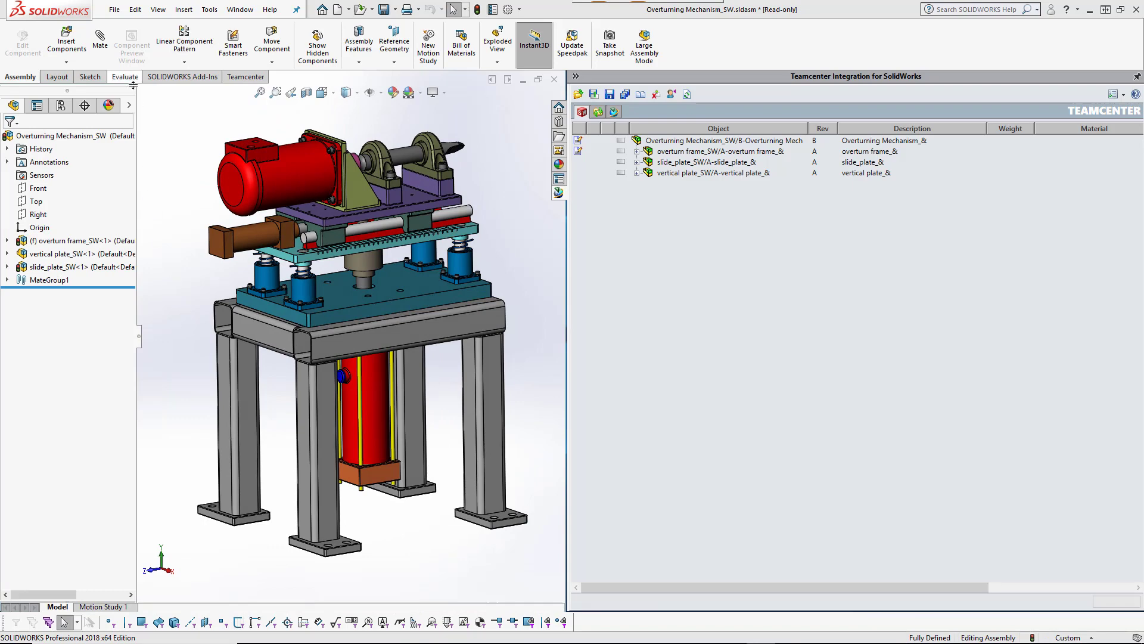
Create a drawing from the assembly and place the front view at the sheet's upper left.
{"action": "left_click", "coordinate": [114, 10]}
{"action": "left_click", "coordinate": [172, 105]}
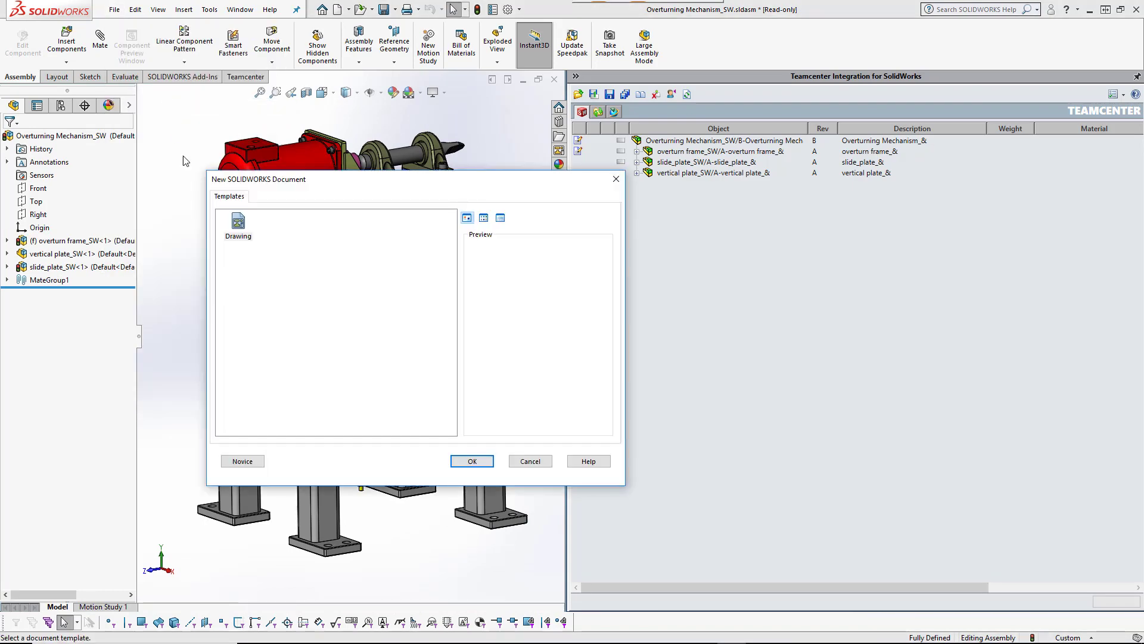
{"action": "left_click", "coordinate": [476, 468]}
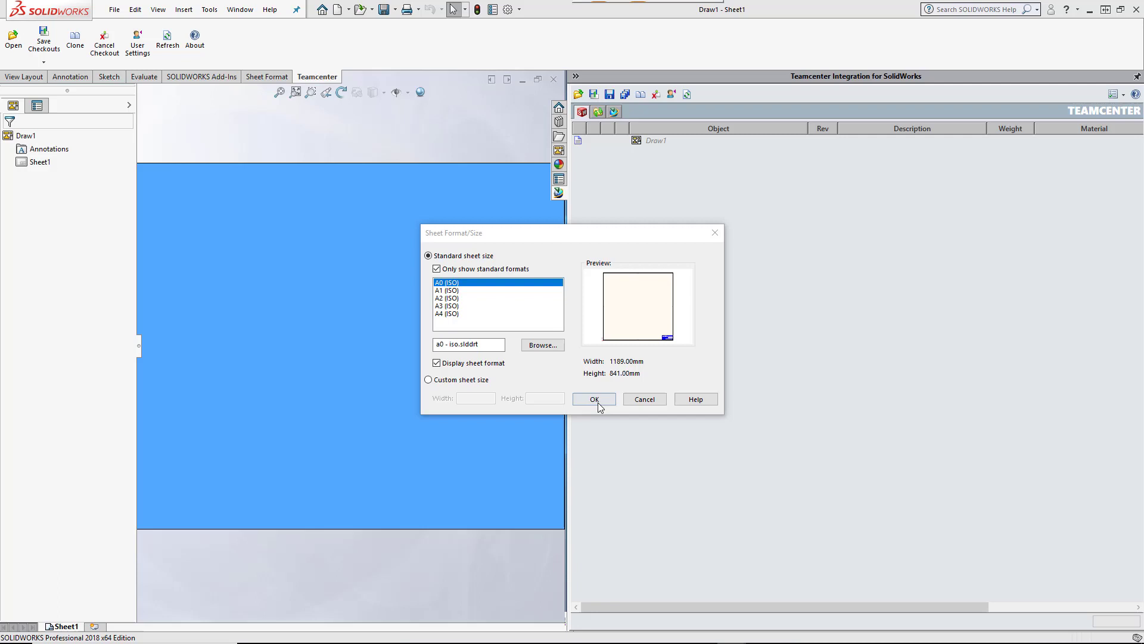
{"action": "left_click", "coordinate": [595, 400]}
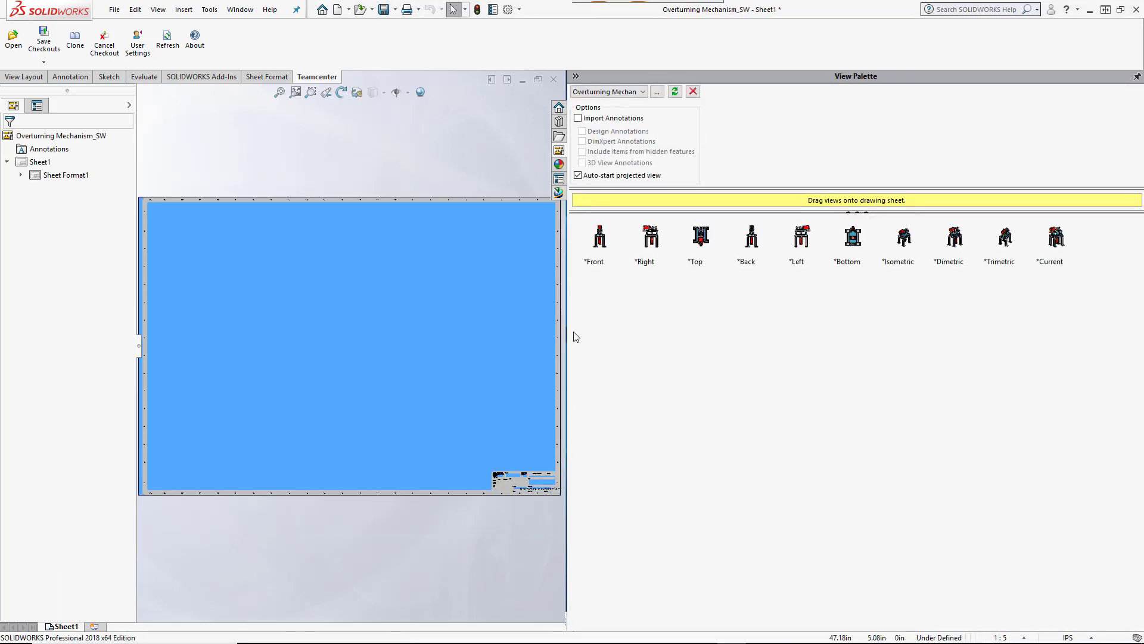
{"action": "left_click_drag", "start_coordinate": [599, 237], "coordinate": [234, 271]}
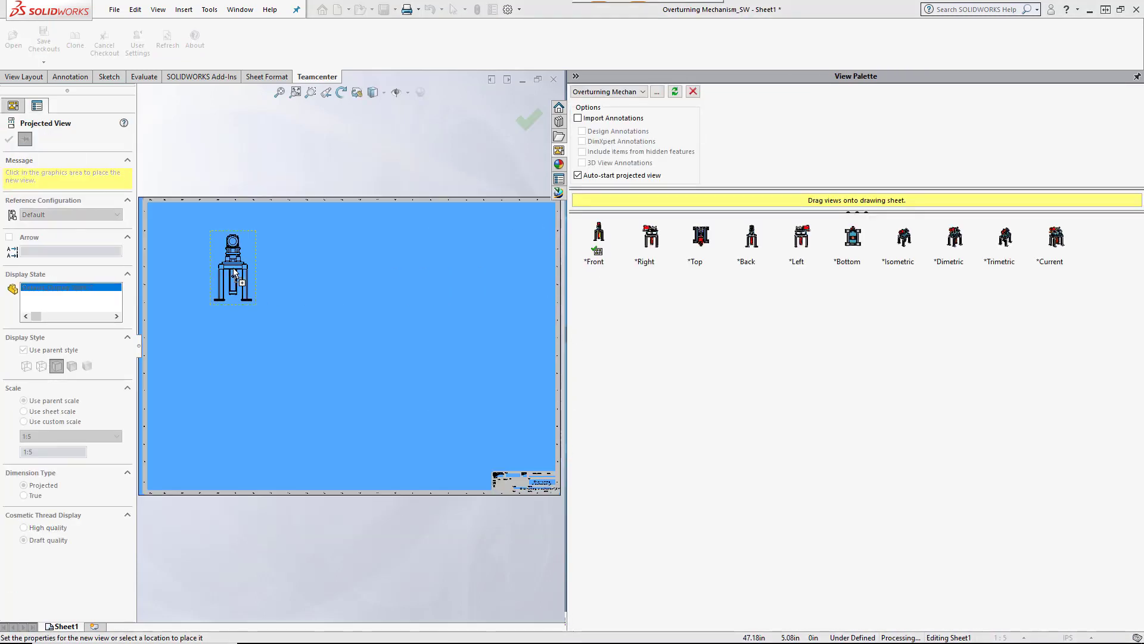
Add projected views right of and below the front view, creating the drawing as a Teamcenter item.
{"action": "left_click", "coordinate": [521, 348]}
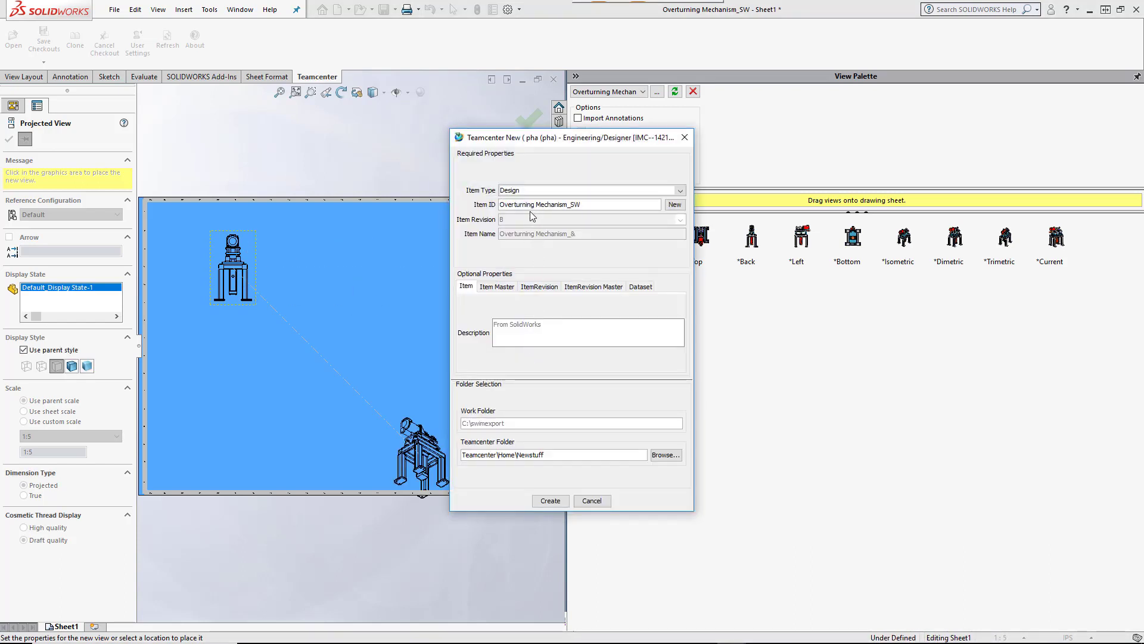
{"action": "left_click", "coordinate": [549, 501]}
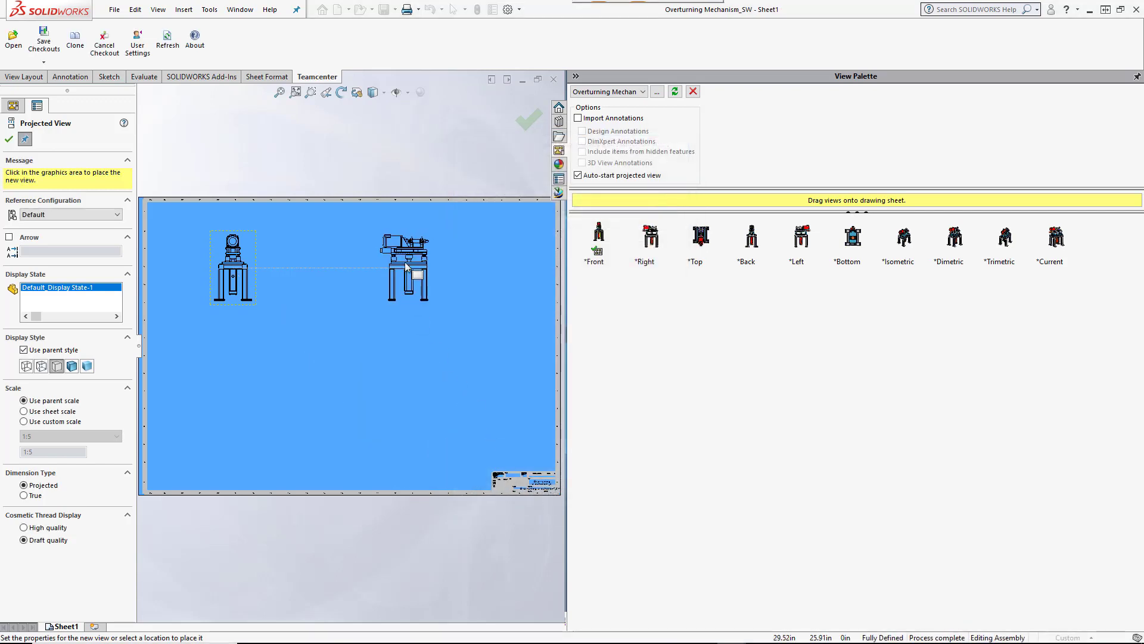
{"action": "left_click", "coordinate": [470, 268]}
{"action": "left_click", "coordinate": [228, 425]}
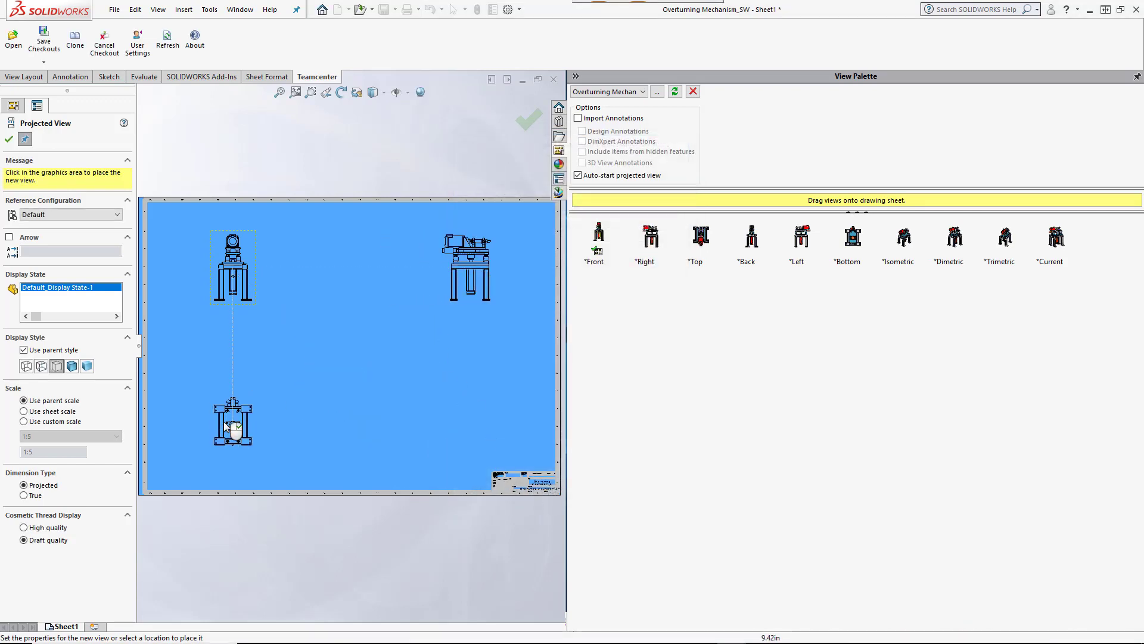
{"action": "left_click", "coordinate": [9, 140]}
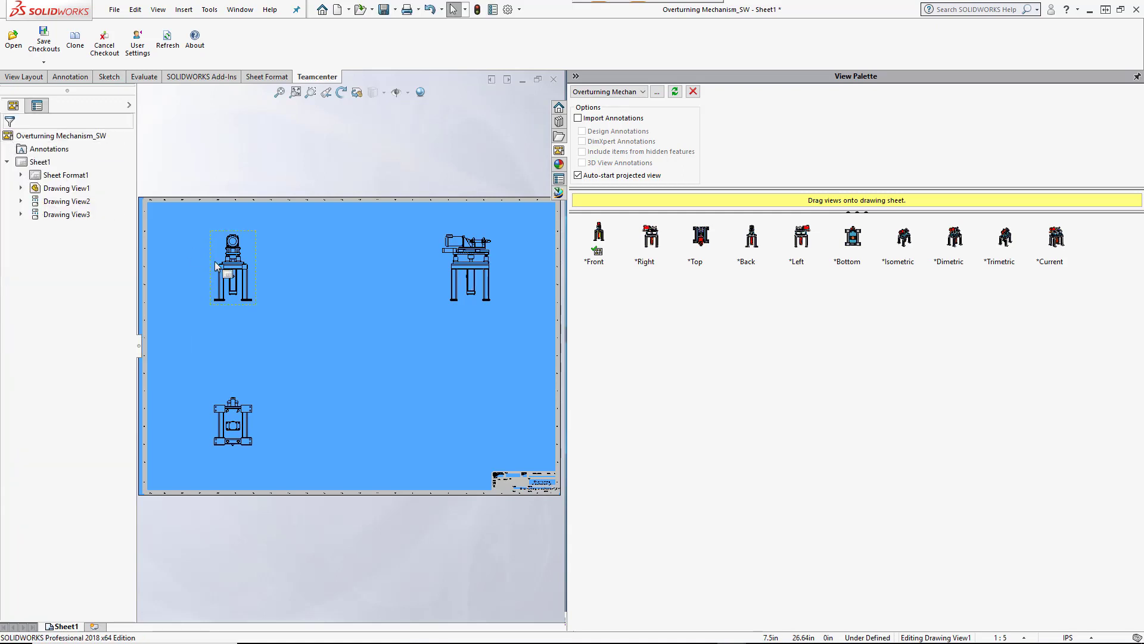
Auto-balloon Drawing View1 with Component Reference balloon text, then start a Teamcenter Save As.
{"action": "left_click", "coordinate": [239, 280]}
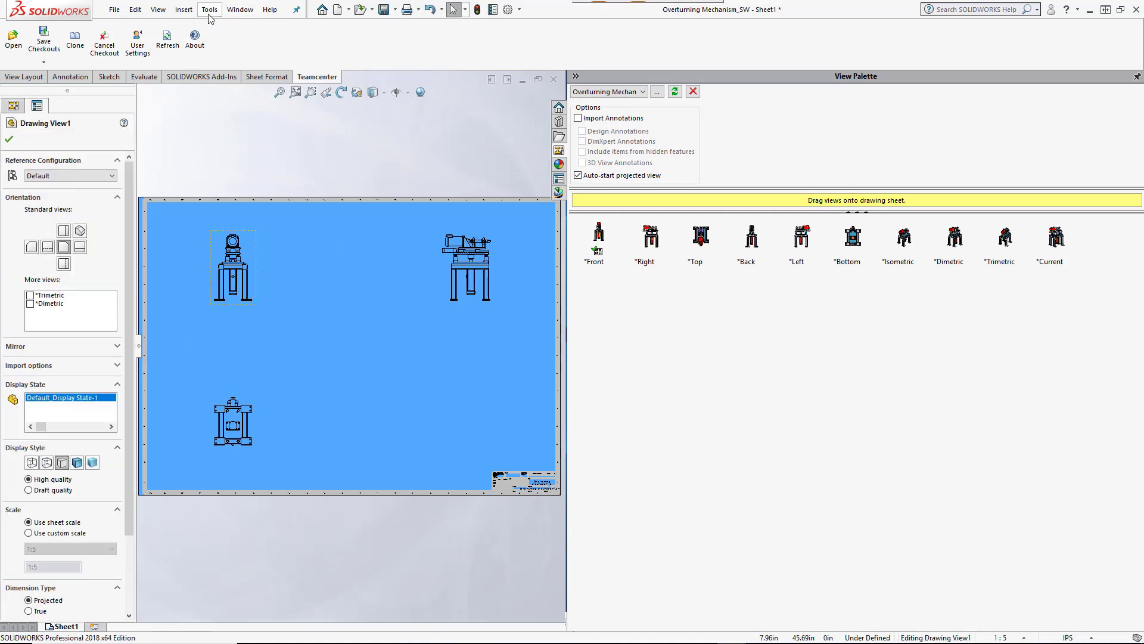
{"action": "left_click", "coordinate": [183, 10]}
{"action": "mouse_move", "coordinate": [199, 65]}
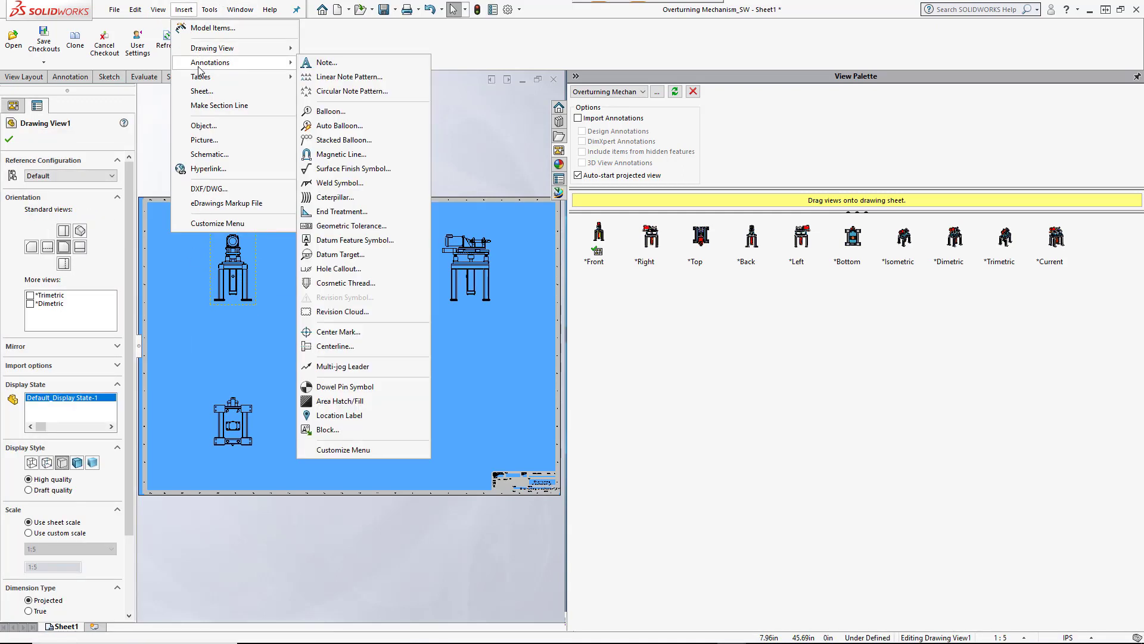
{"action": "left_click", "coordinate": [339, 125]}
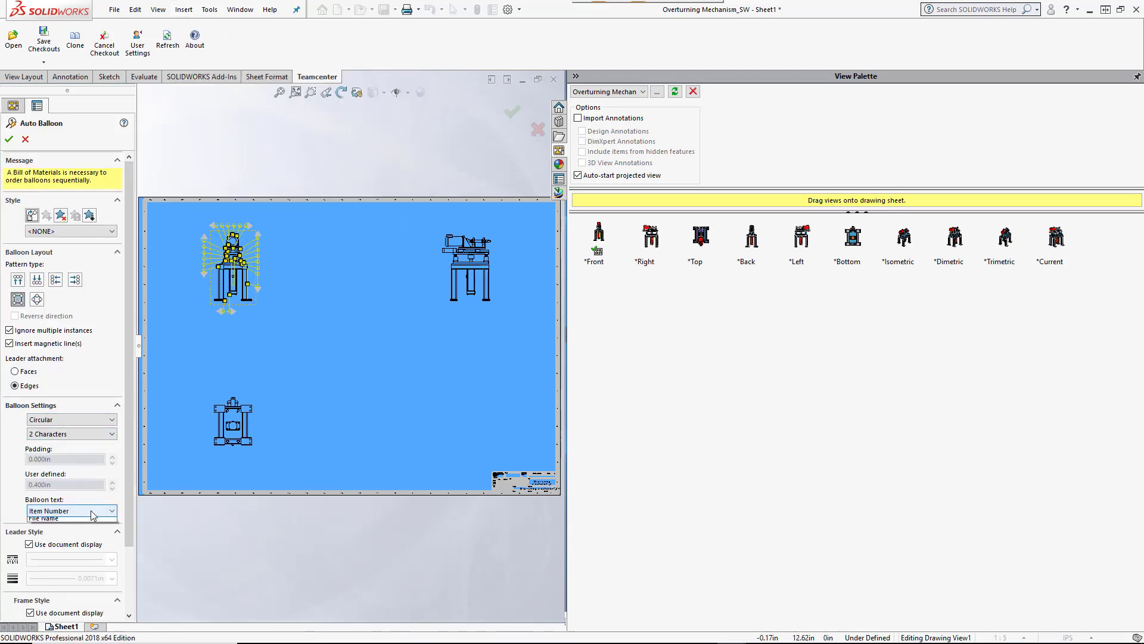
{"action": "left_click", "coordinate": [84, 511]}
{"action": "left_click", "coordinate": [78, 545]}
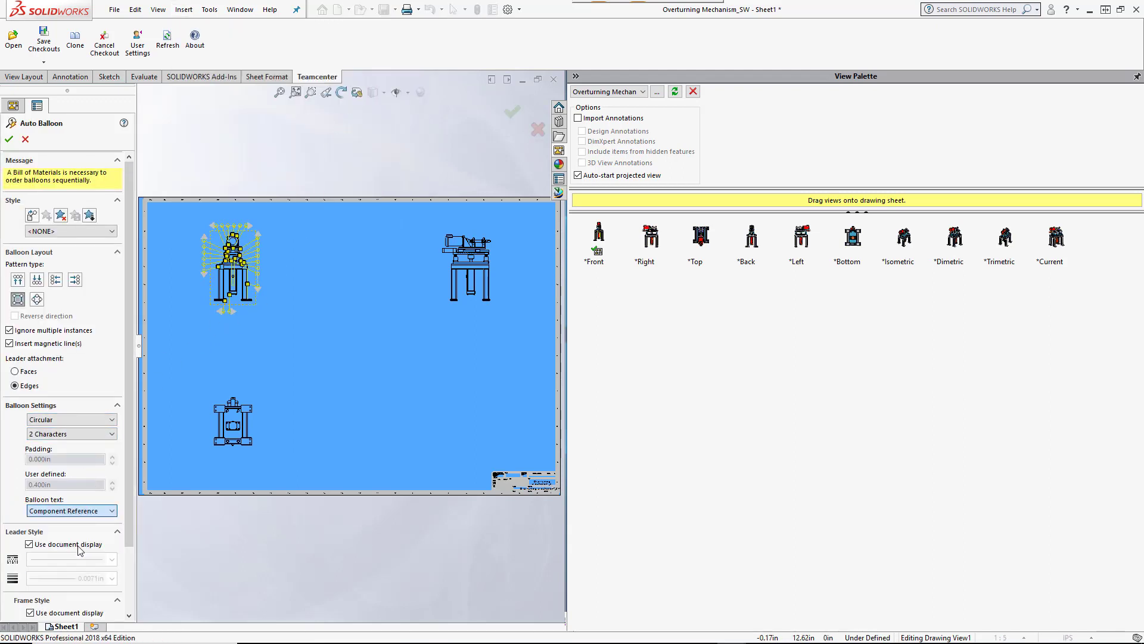
{"action": "left_click", "coordinate": [9, 139]}
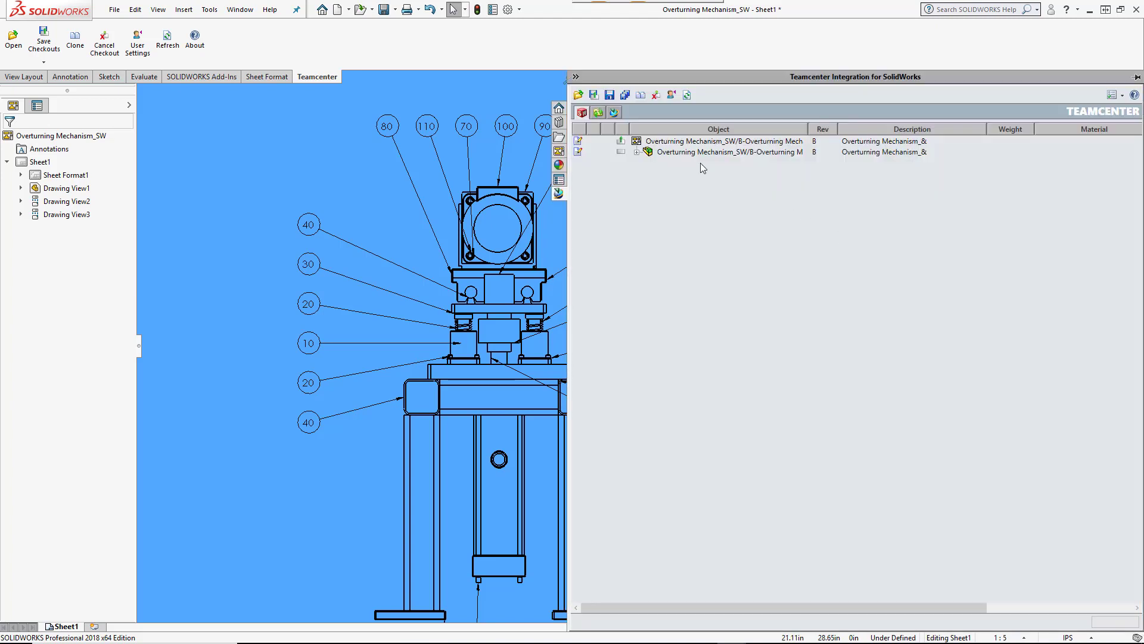
{"action": "left_click", "coordinate": [609, 94]}
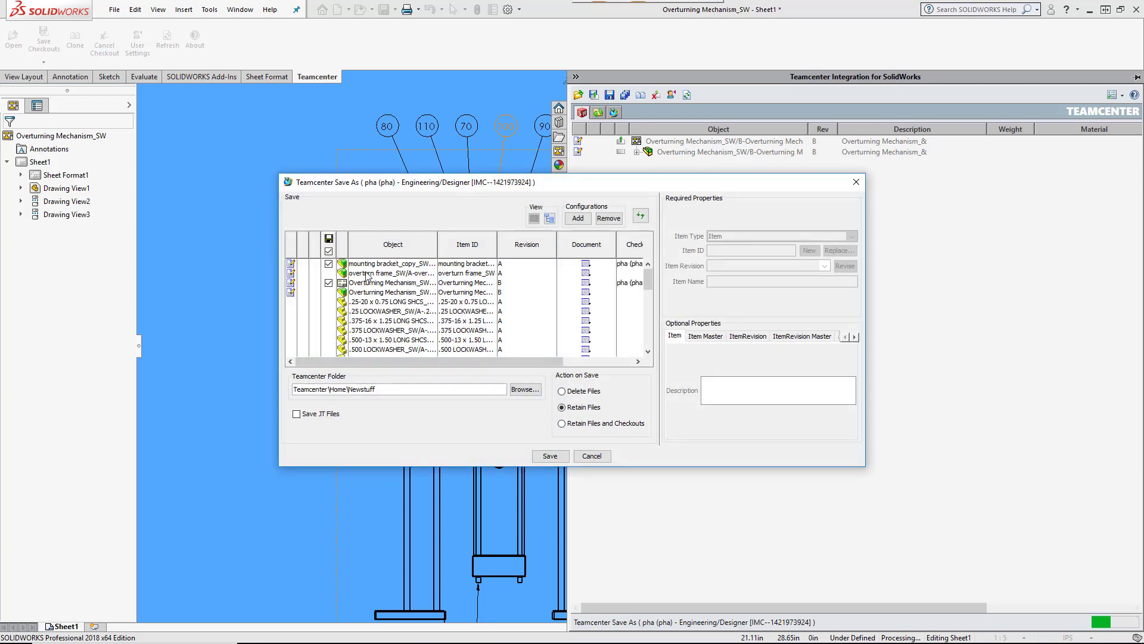
Check out the overturn frame and Overturning Mechanism assembly with a comment, then save to Teamcenter.
{"action": "left_click", "coordinate": [366, 275]}
{"action": "right_click", "coordinate": [366, 275]}
{"action": "left_click", "coordinate": [390, 279]}
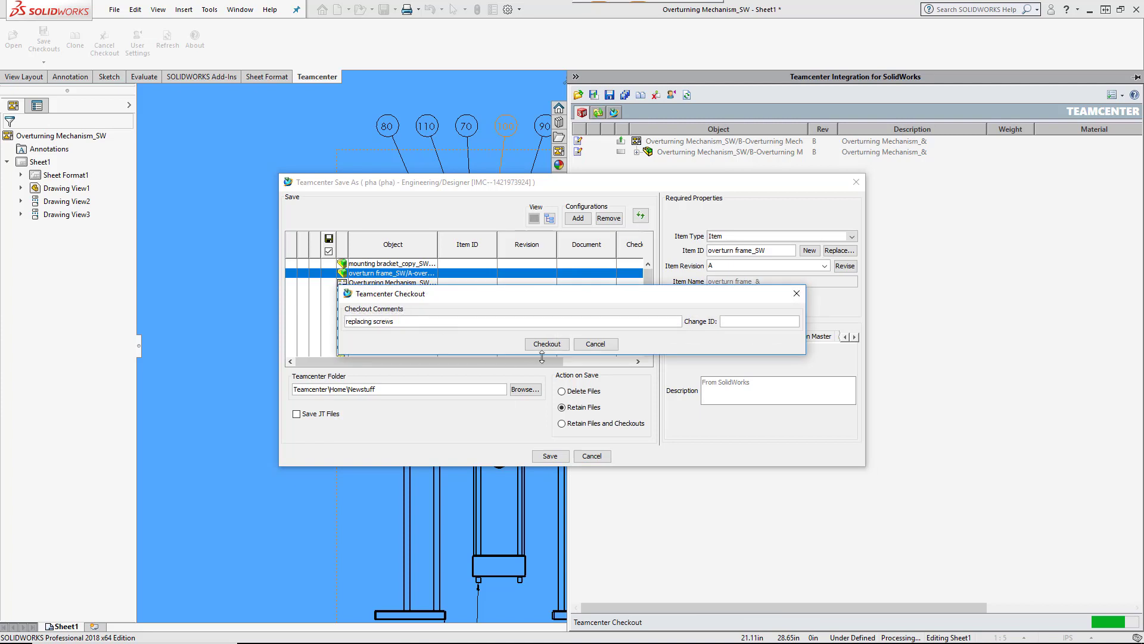
{"action": "left_click", "coordinate": [546, 344]}
{"action": "left_click", "coordinate": [391, 293]}
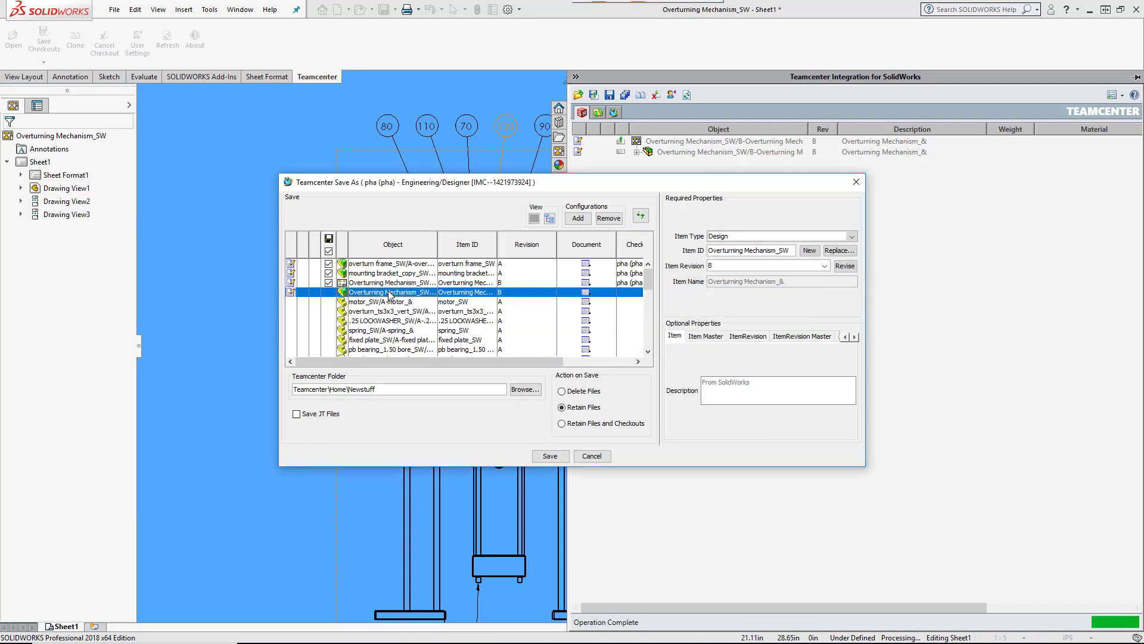
{"action": "right_click", "coordinate": [390, 293]}
{"action": "left_click", "coordinate": [405, 305]}
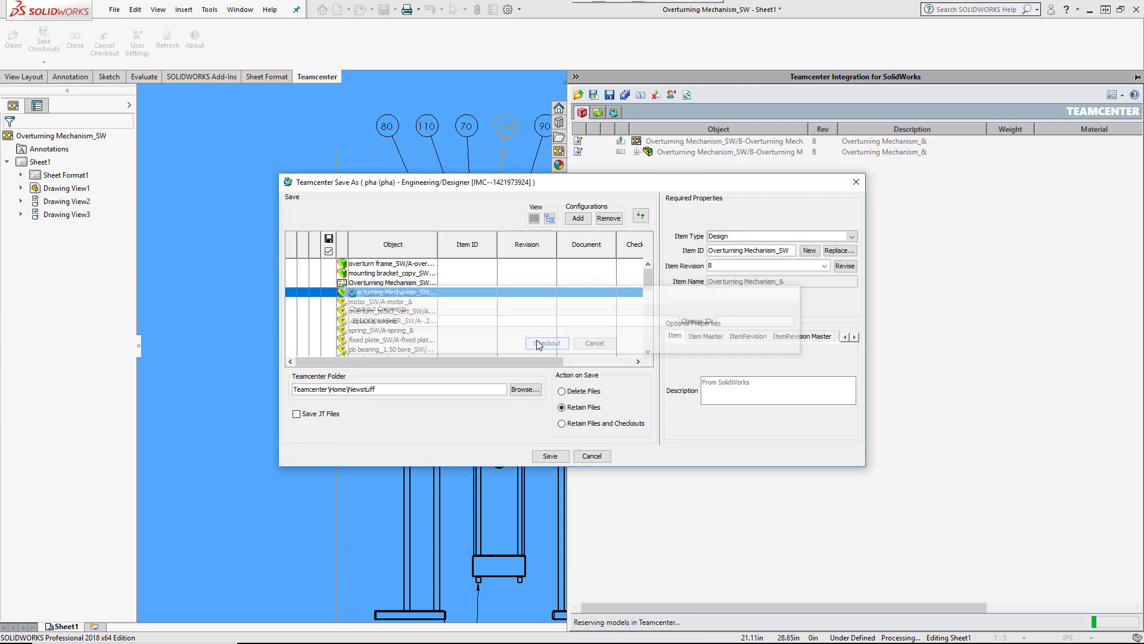
{"action": "left_click", "coordinate": [550, 457]}
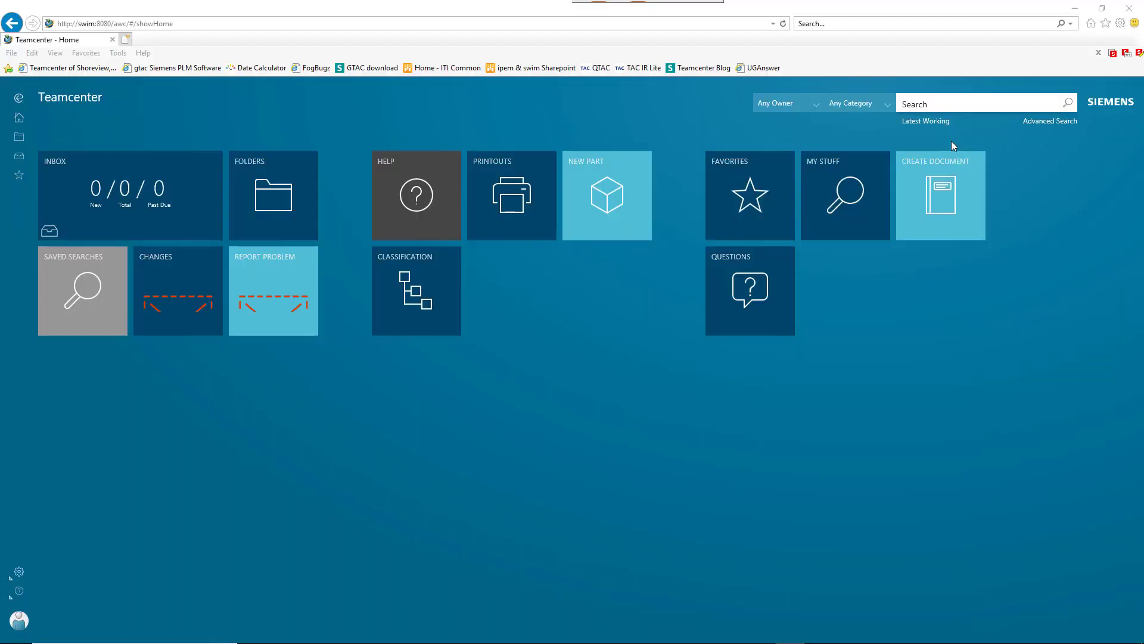
Search Active Workspace for 'overturn' and open the Overturning Mechanism_SW revision B page.
{"action": "left_click", "coordinate": [930, 105]}
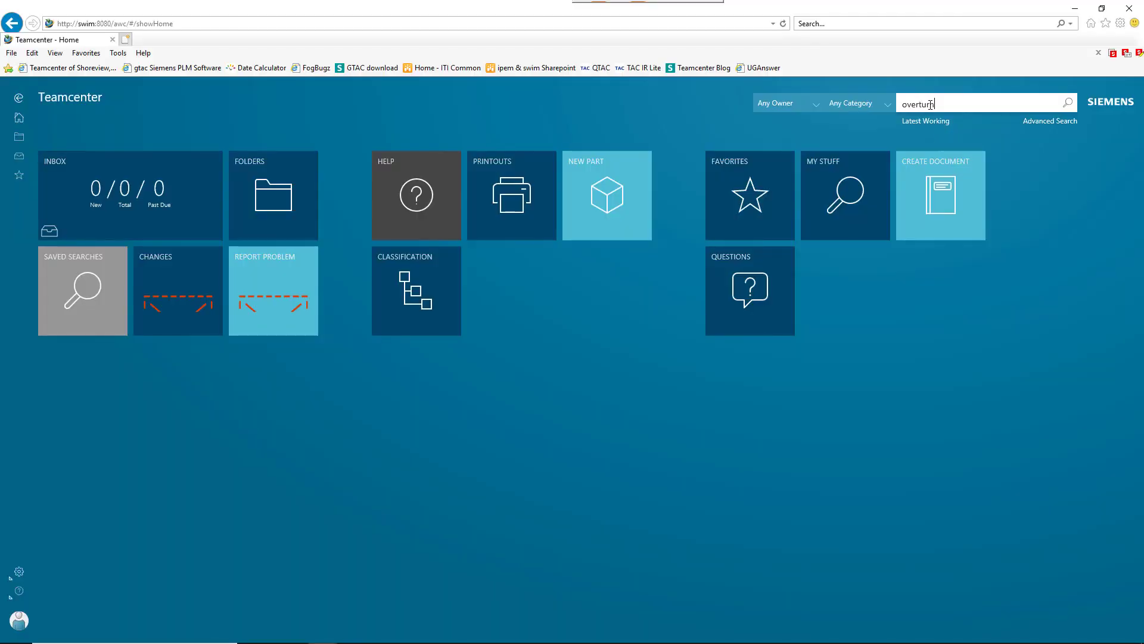
{"action": "key", "text": "Return"}
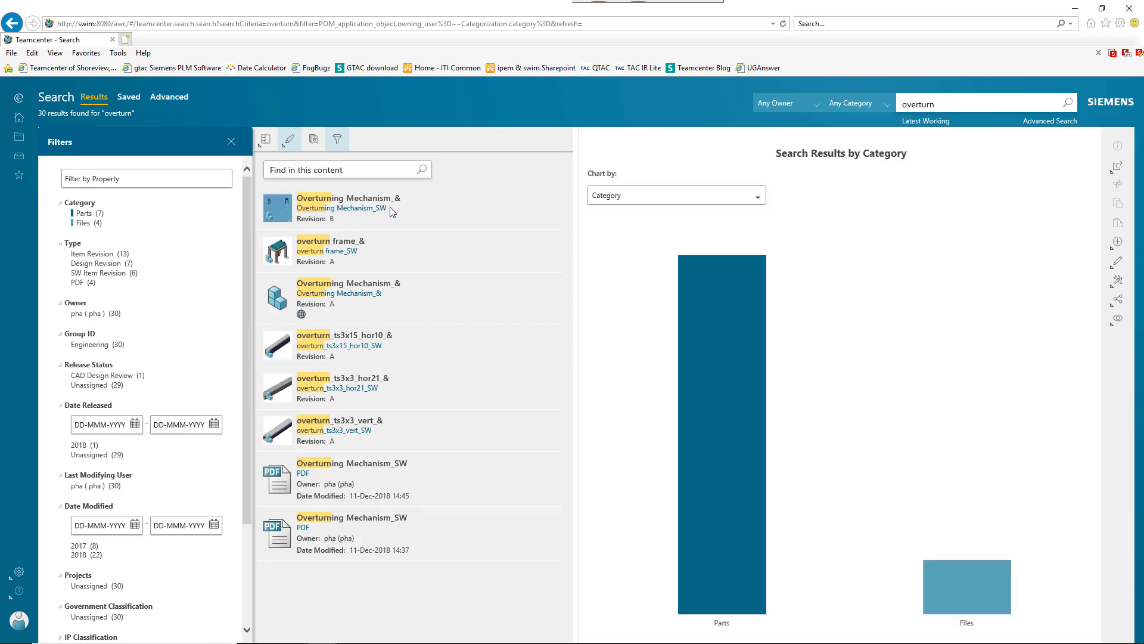
{"action": "left_click", "coordinate": [551, 203]}
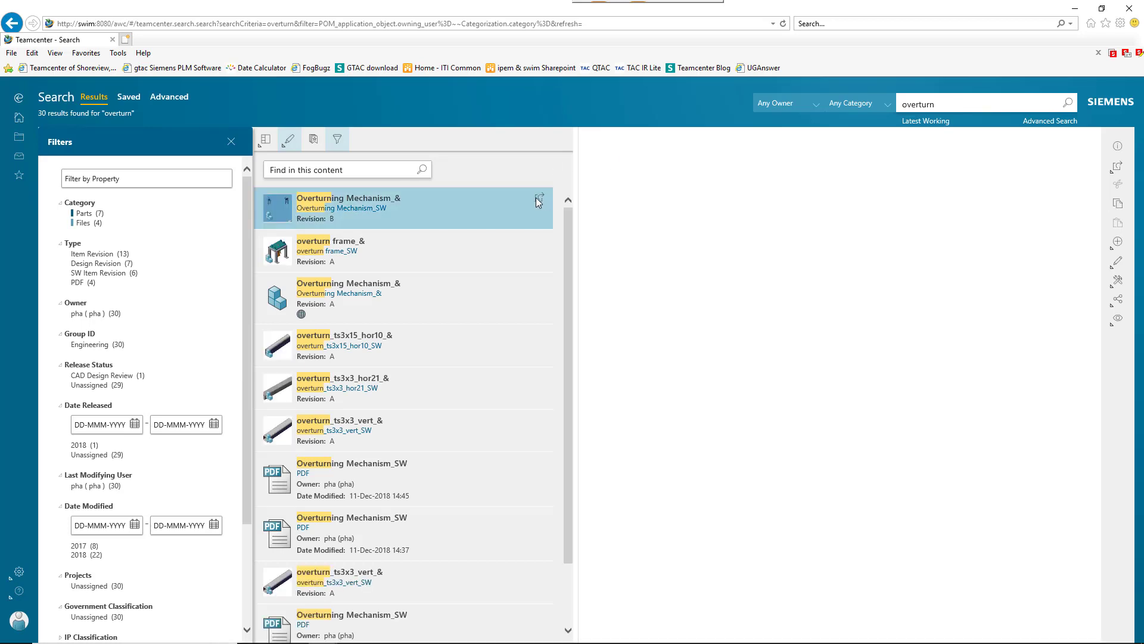
{"action": "left_click", "coordinate": [537, 203]}
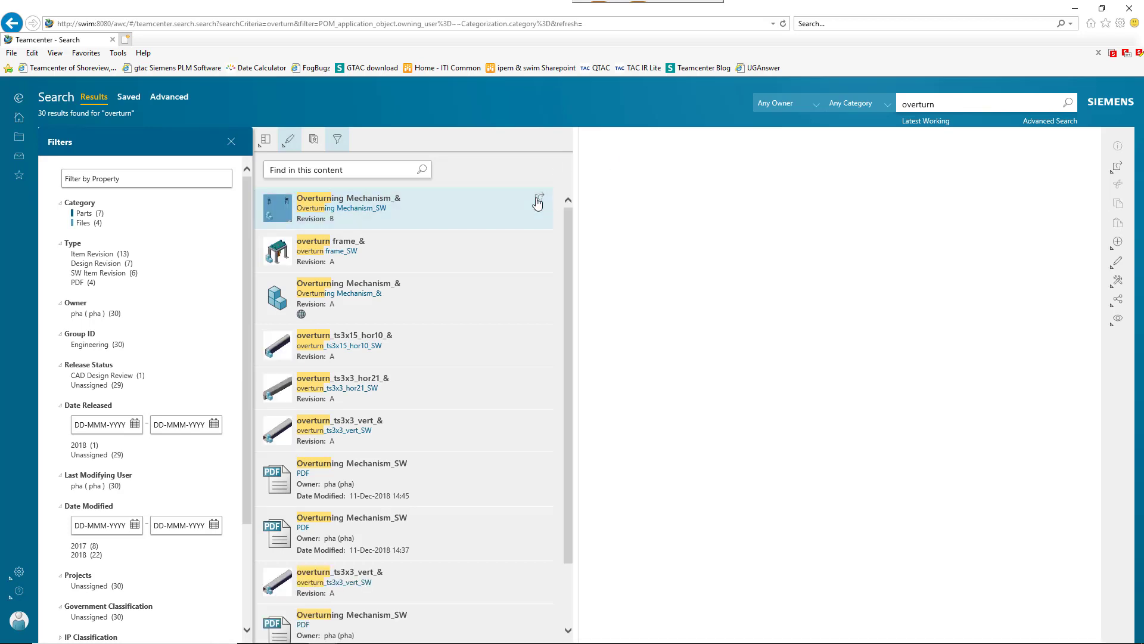
{"action": "left_click", "coordinate": [537, 203]}
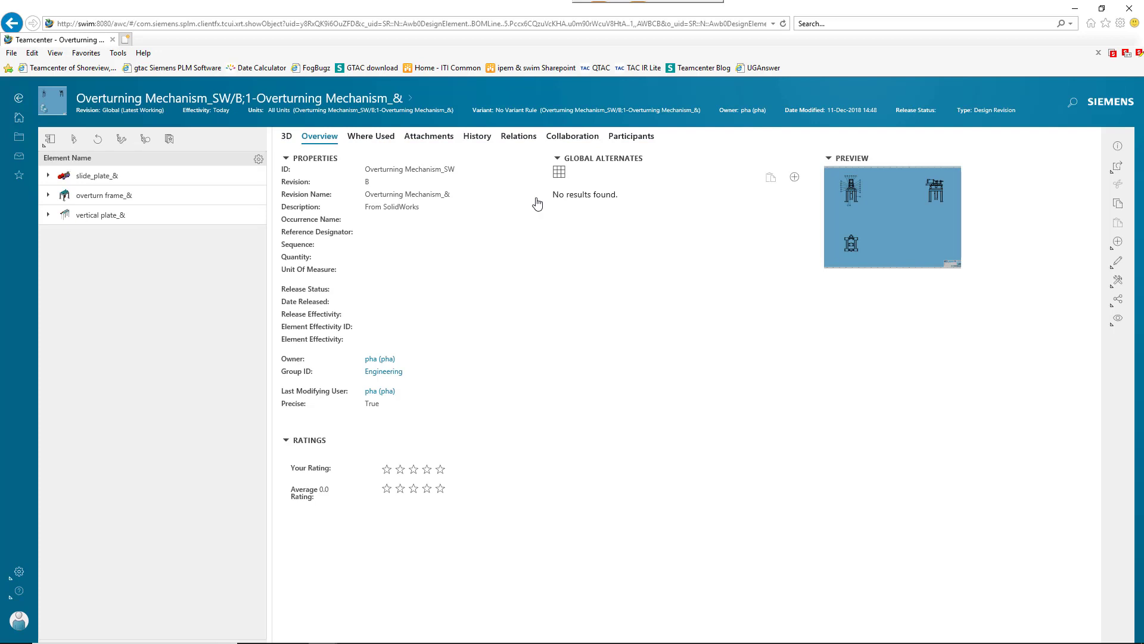
Open the Overturning Mechanism PDF attachment in the reader, then return to the browser.
{"action": "left_click", "coordinate": [429, 136]}
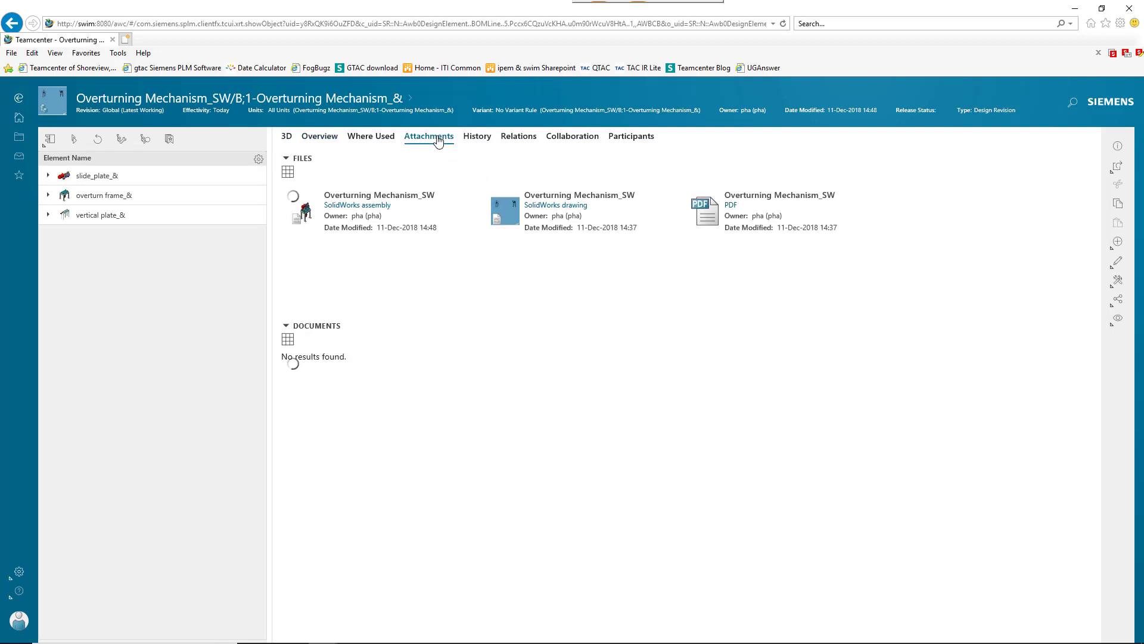
{"action": "left_click", "coordinate": [869, 202]}
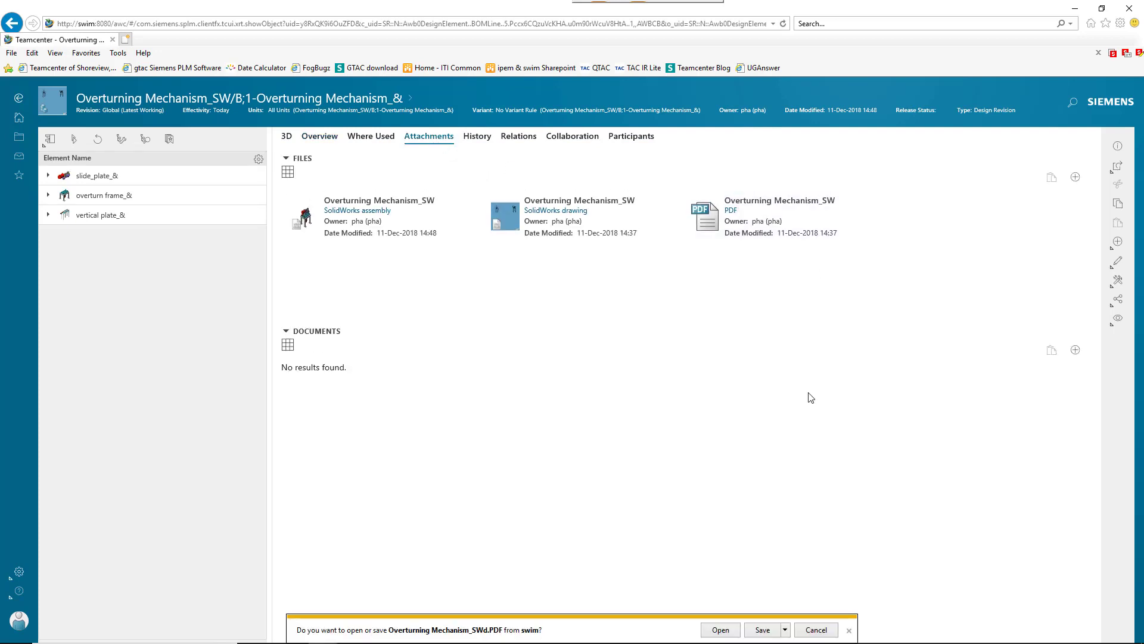
{"action": "left_click", "coordinate": [718, 628]}
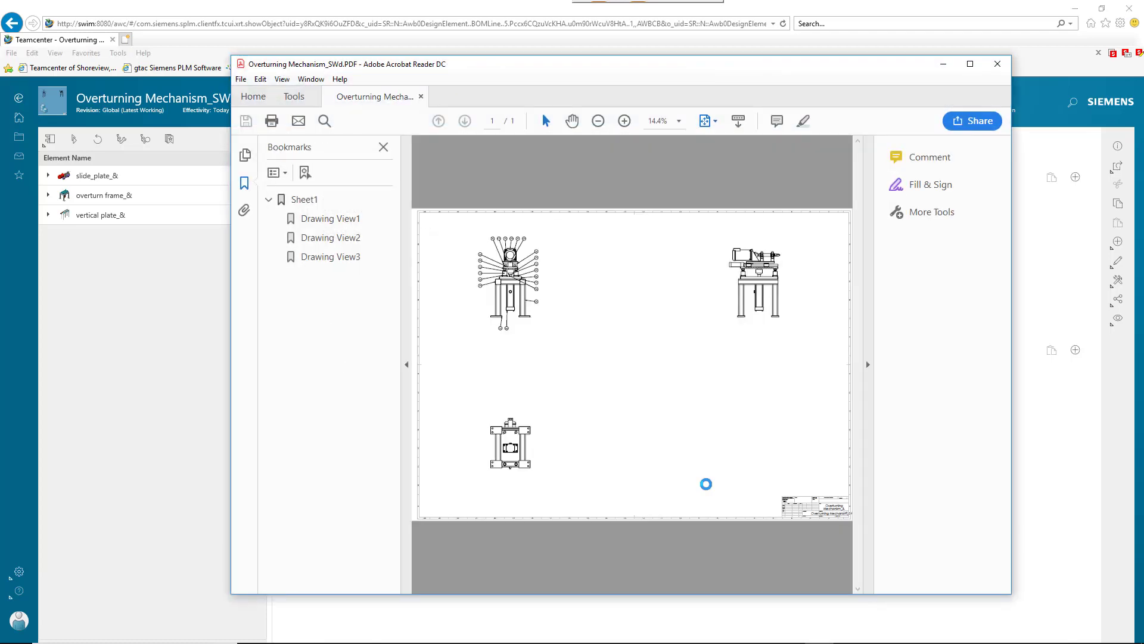
{"action": "left_click", "coordinate": [763, 44]}
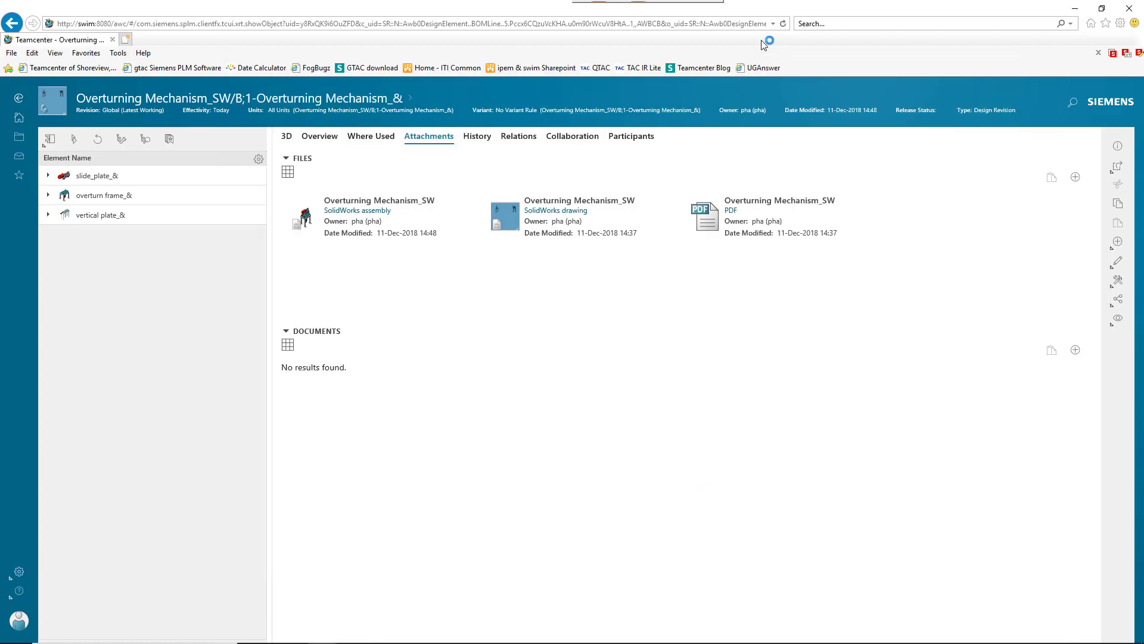
Show the assembly in the 3D viewer, orbiting to an oblique view and zooming in.
{"action": "left_click", "coordinate": [287, 137]}
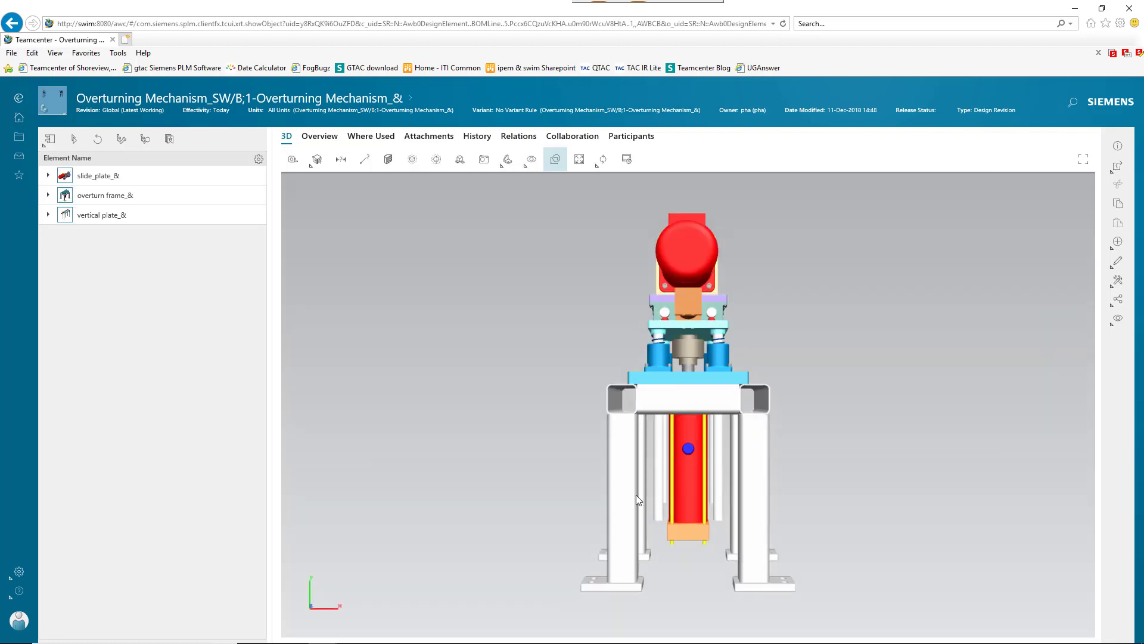
{"action": "left_click_drag", "start_coordinate": [636, 499], "coordinate": [457, 495]}
{"action": "scroll", "coordinate": [458, 498], "scroll_direction": "up", "scroll_amount": 3}
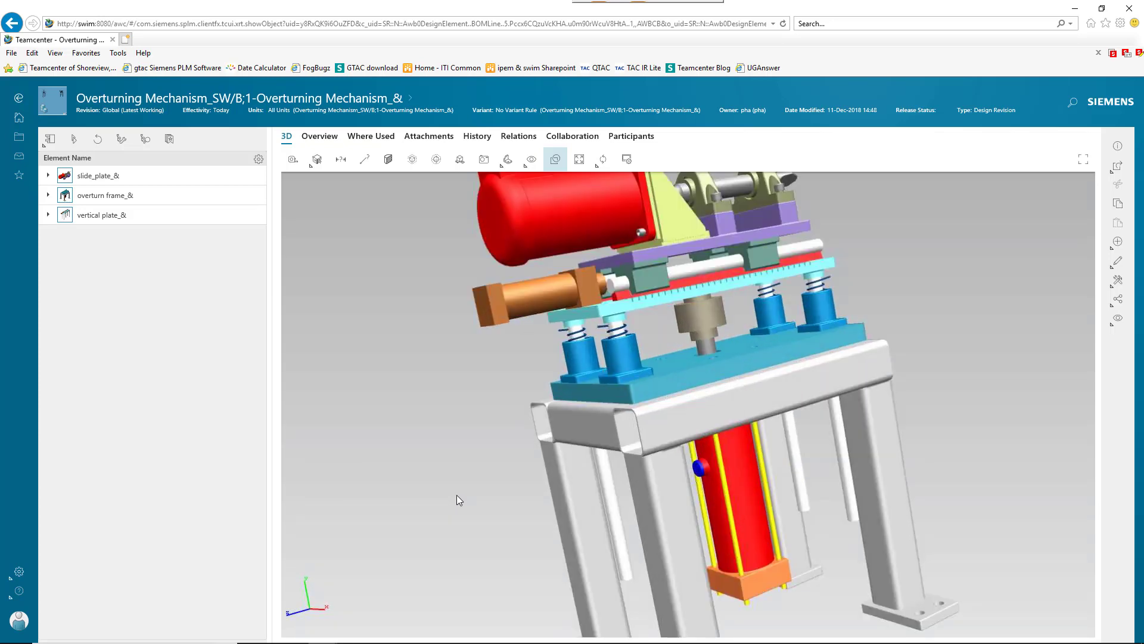